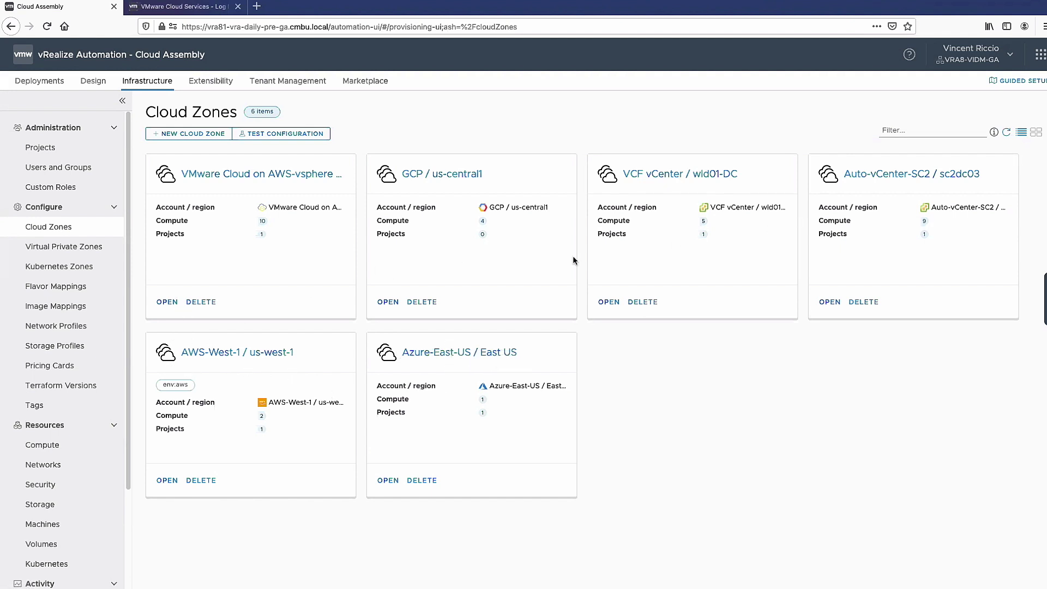
- Review the compute resources and summary settings of the VMware Cloud on AWS-vsphere / SDDC-Datacenter cloud zone
{"action": "left_click", "coordinate": [233, 175]}
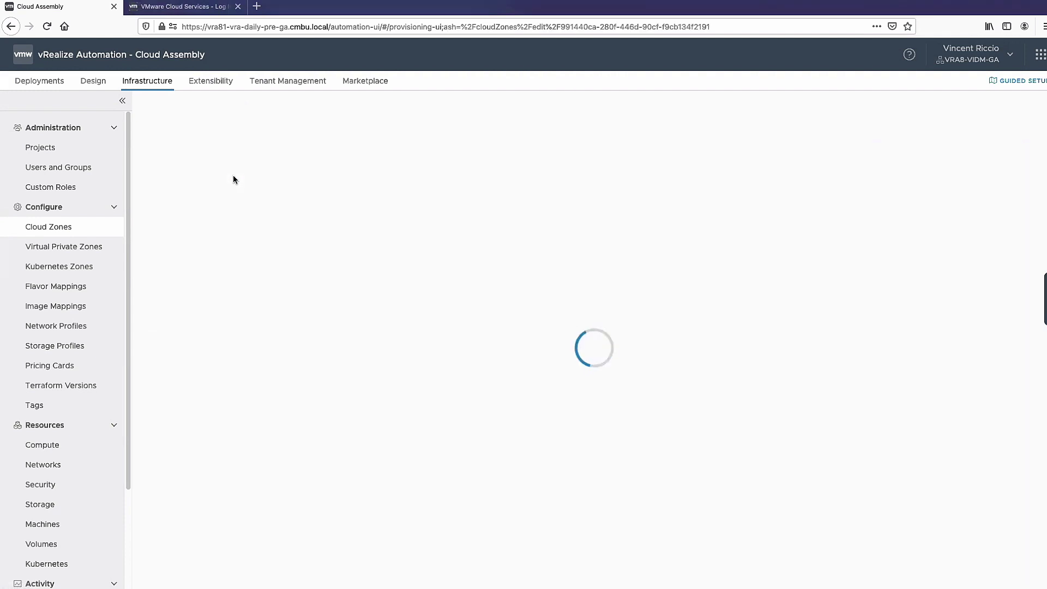
{"action": "left_click", "coordinate": [227, 142]}
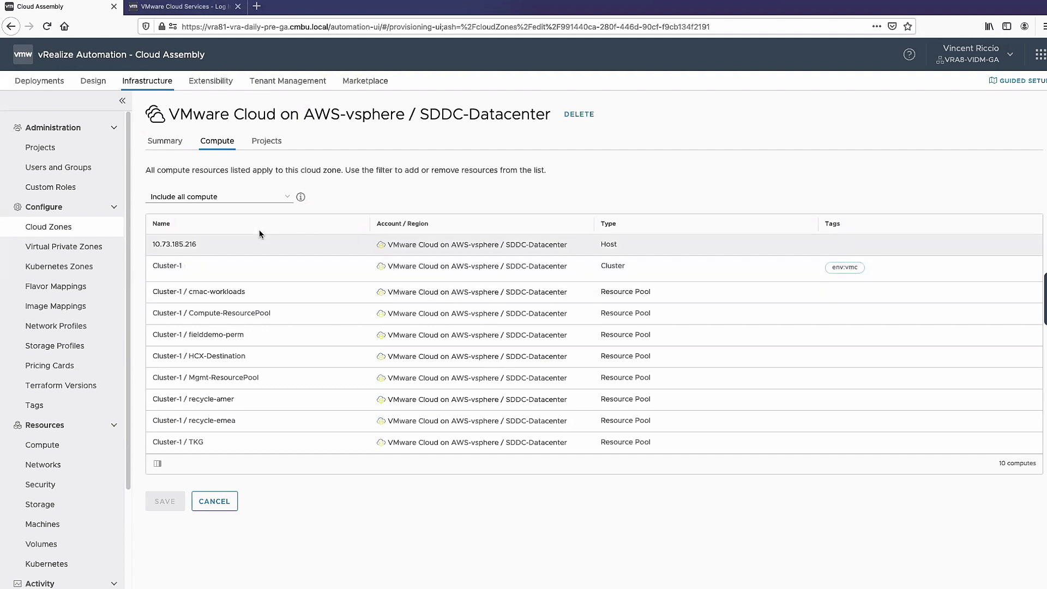
{"action": "left_click", "coordinate": [164, 143]}
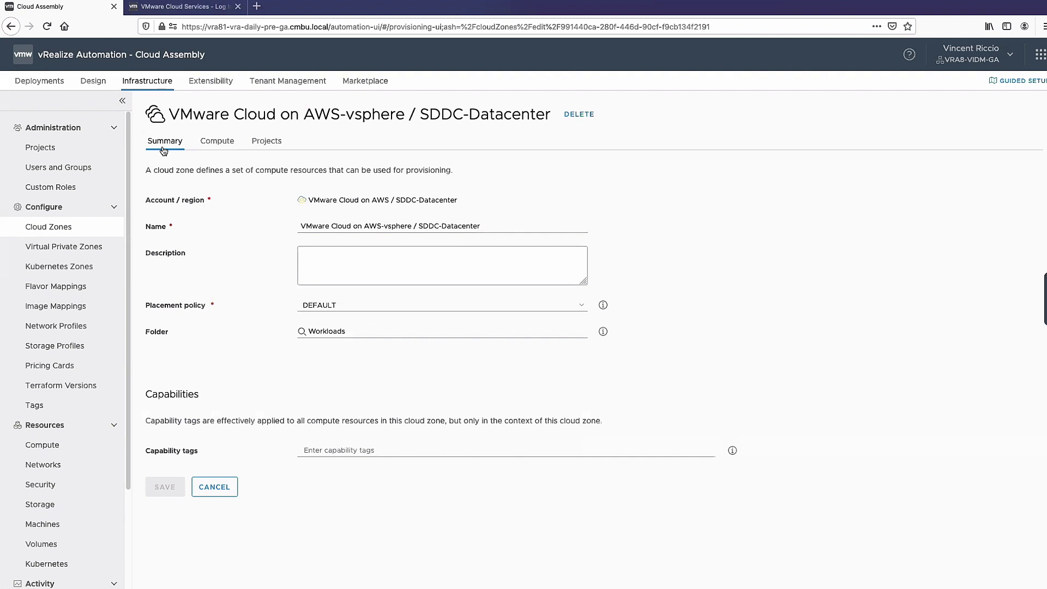
- Inspect the compute resources of the AWS-West-1 / us-west-1 cloud zone, leaving it without saving
{"action": "left_click", "coordinate": [73, 226]}
{"action": "left_click", "coordinate": [262, 351]}
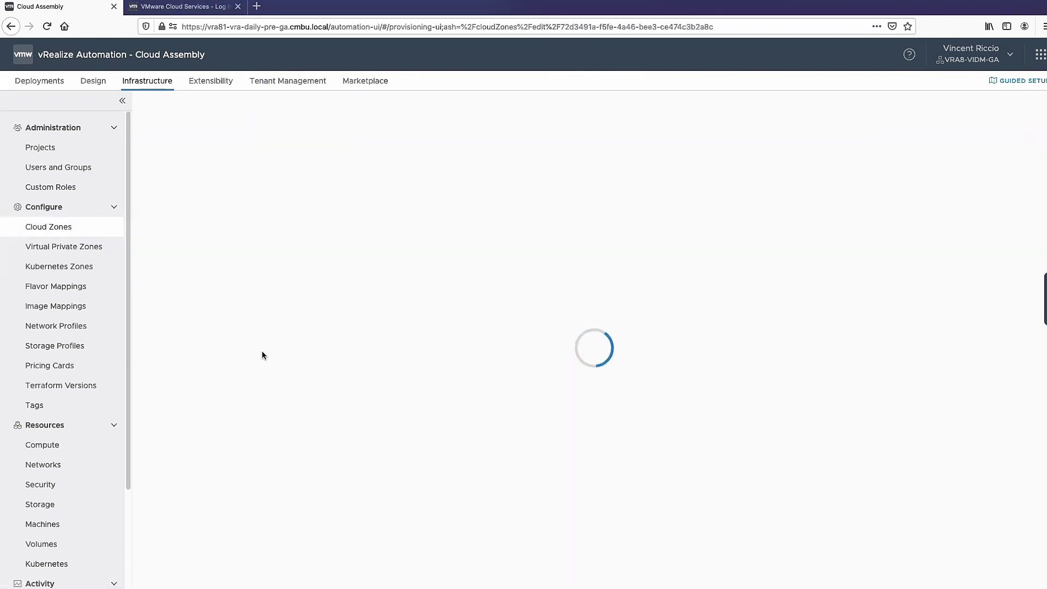
{"action": "left_click", "coordinate": [213, 146]}
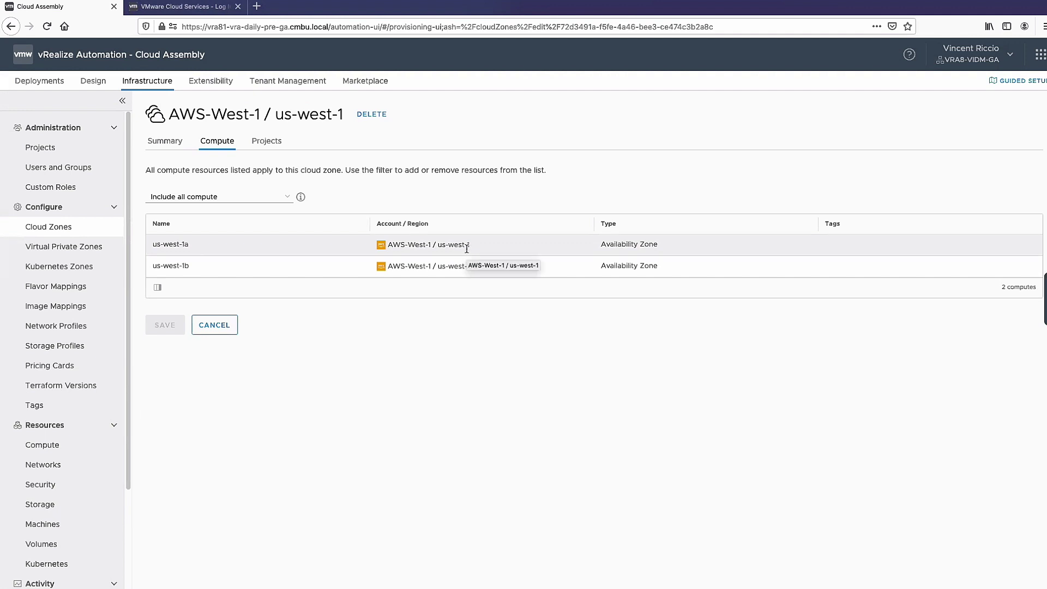
{"action": "left_click", "coordinate": [216, 325]}
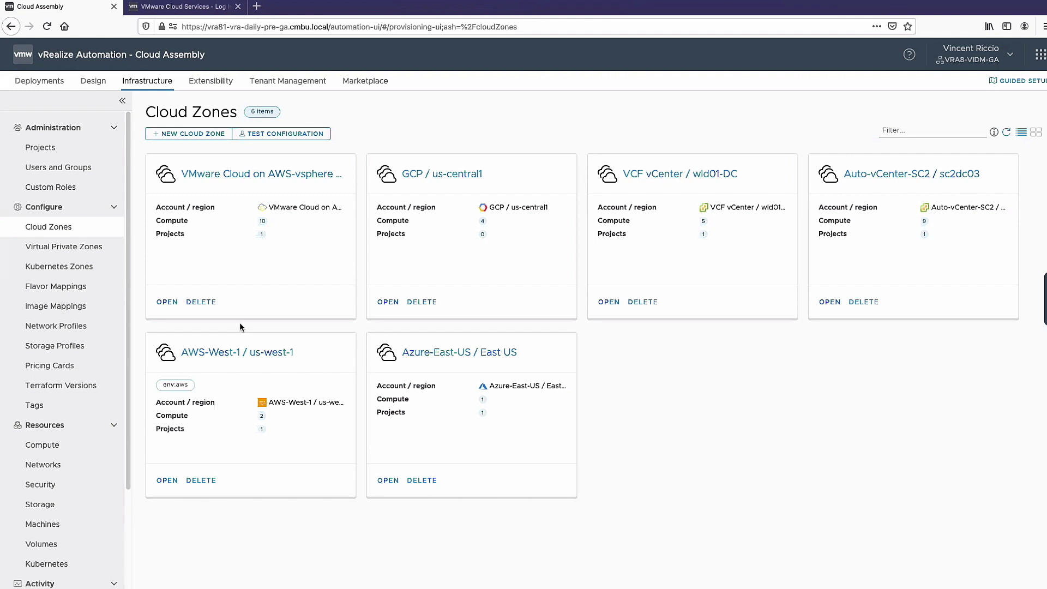
- Review the medium flavor mapping and the Ubuntu-18 image mapping across the cloud accounts
{"action": "left_click", "coordinate": [75, 287]}
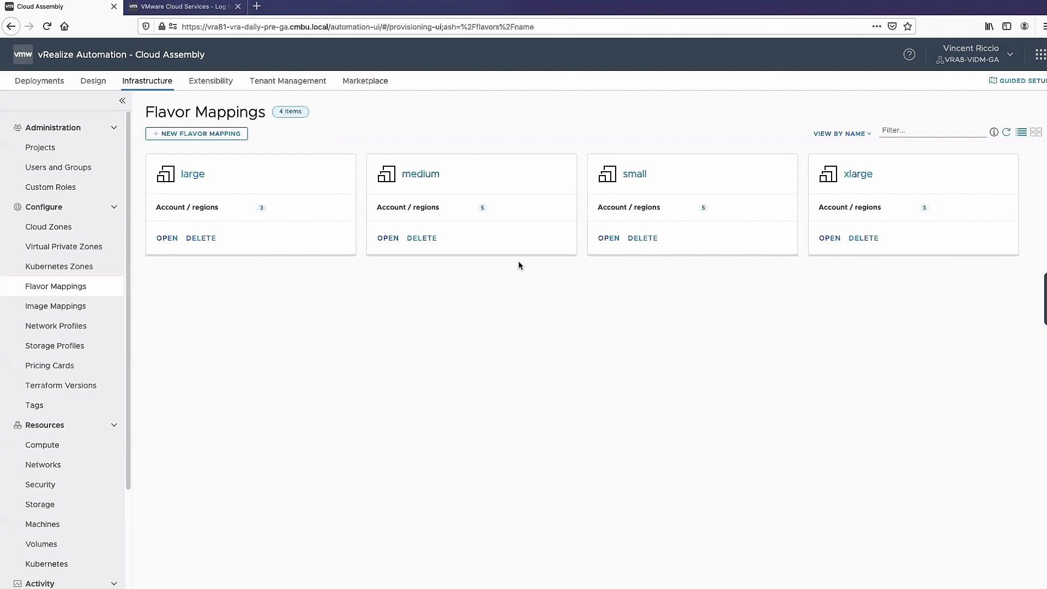
{"action": "left_click", "coordinate": [420, 174]}
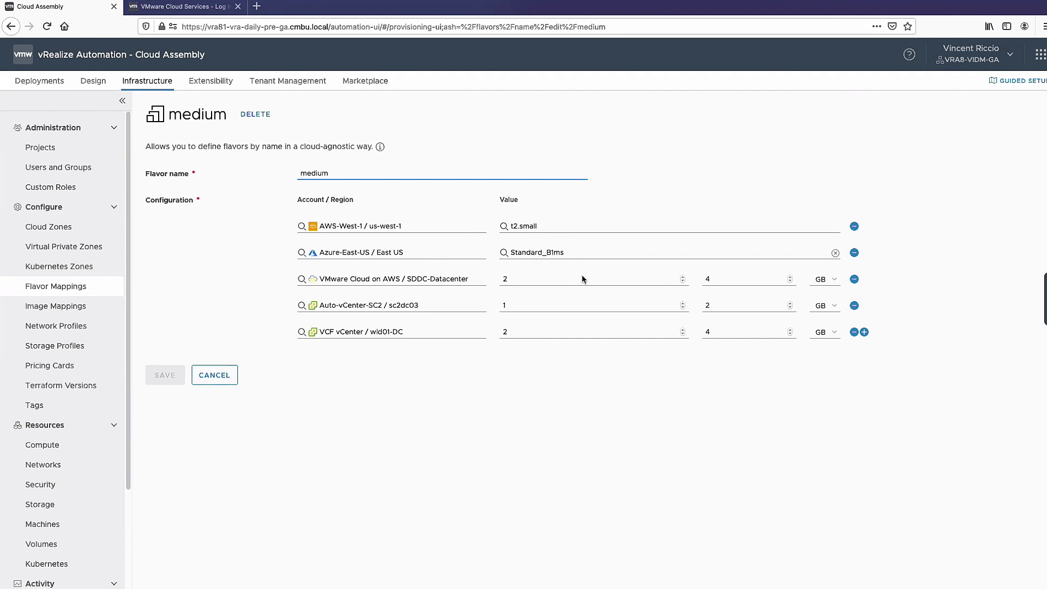
{"action": "left_click", "coordinate": [75, 305]}
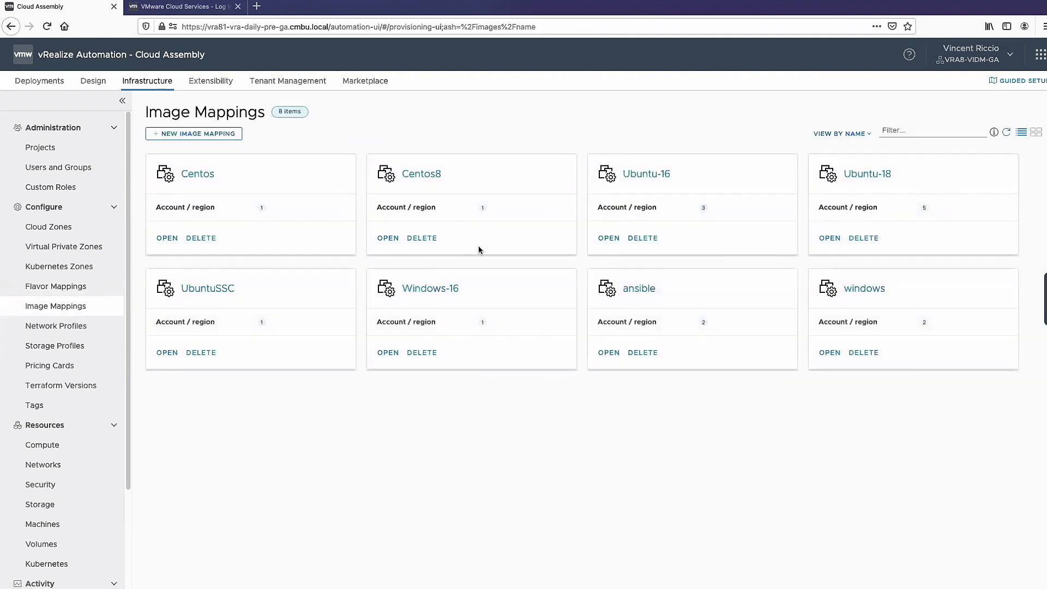
{"action": "left_click", "coordinate": [873, 175]}
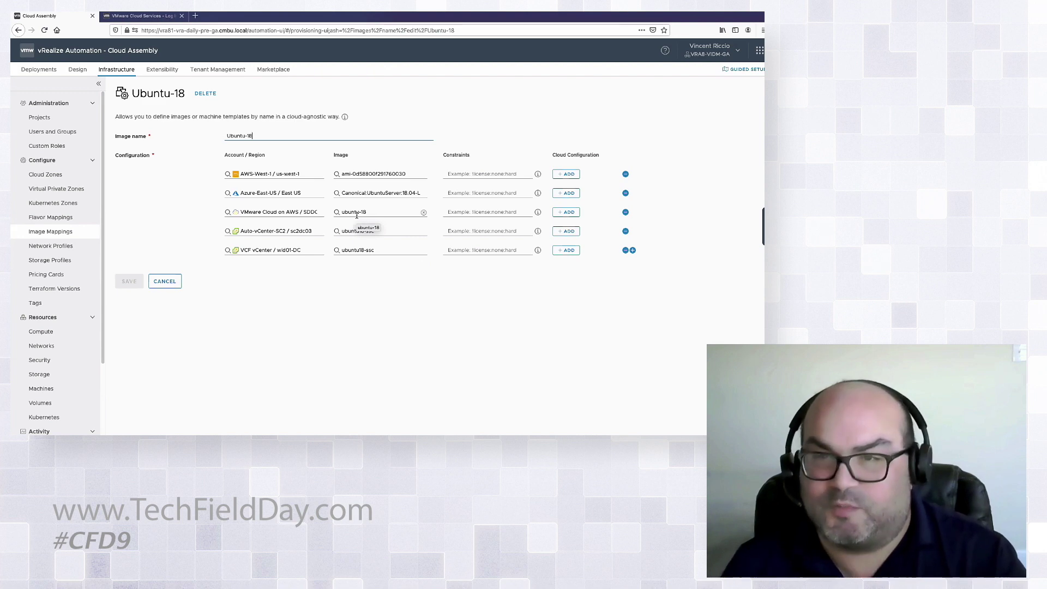
{"action": "left_click", "coordinate": [164, 281]}
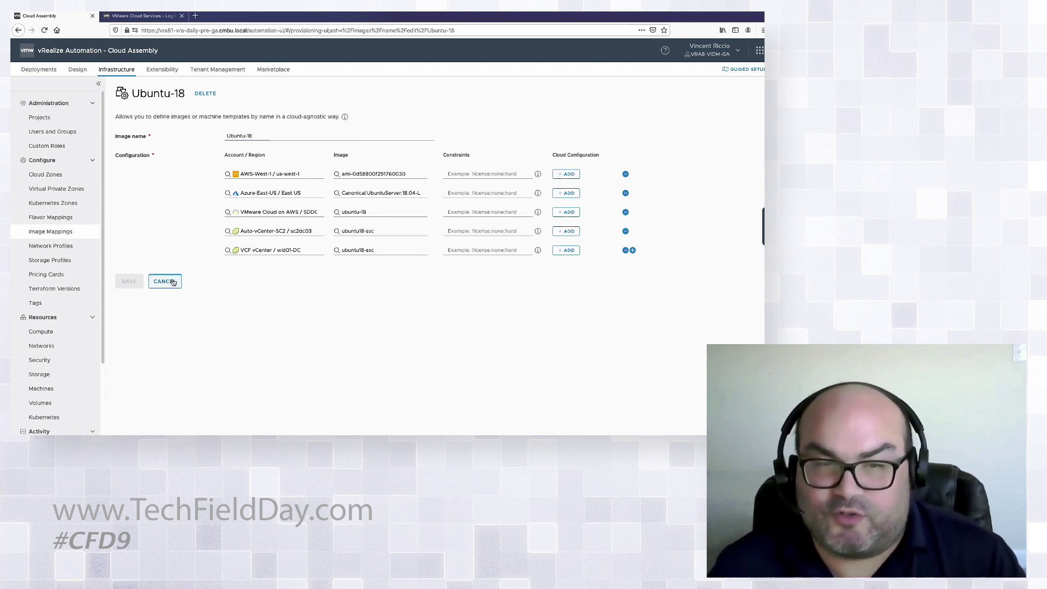
- Examine the security groups available for the VMware Cloud on AWS Network profile without adding any
{"action": "left_click", "coordinate": [72, 248]}
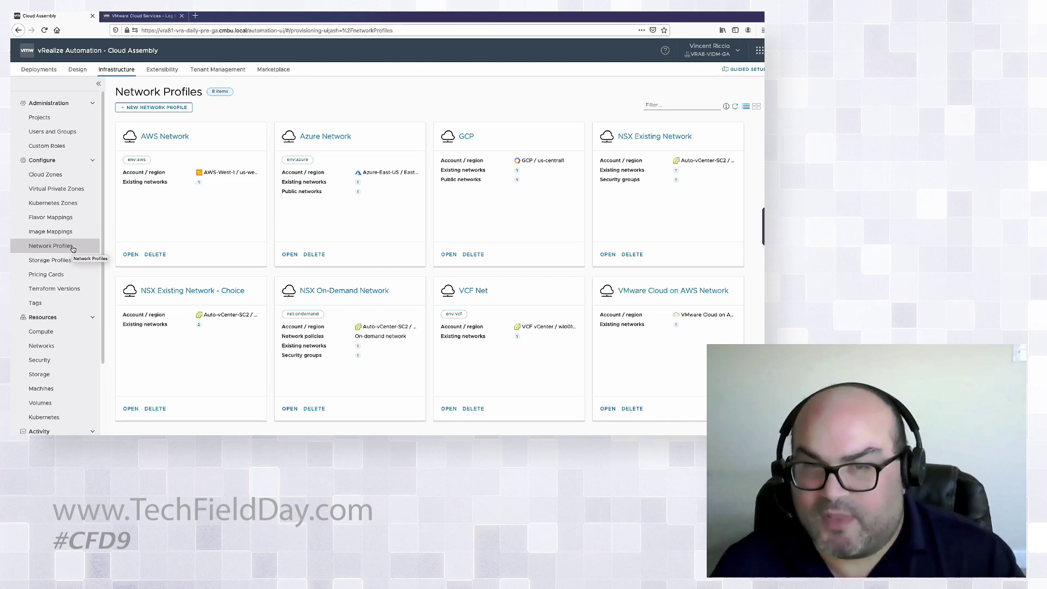
{"action": "left_click", "coordinate": [635, 292]}
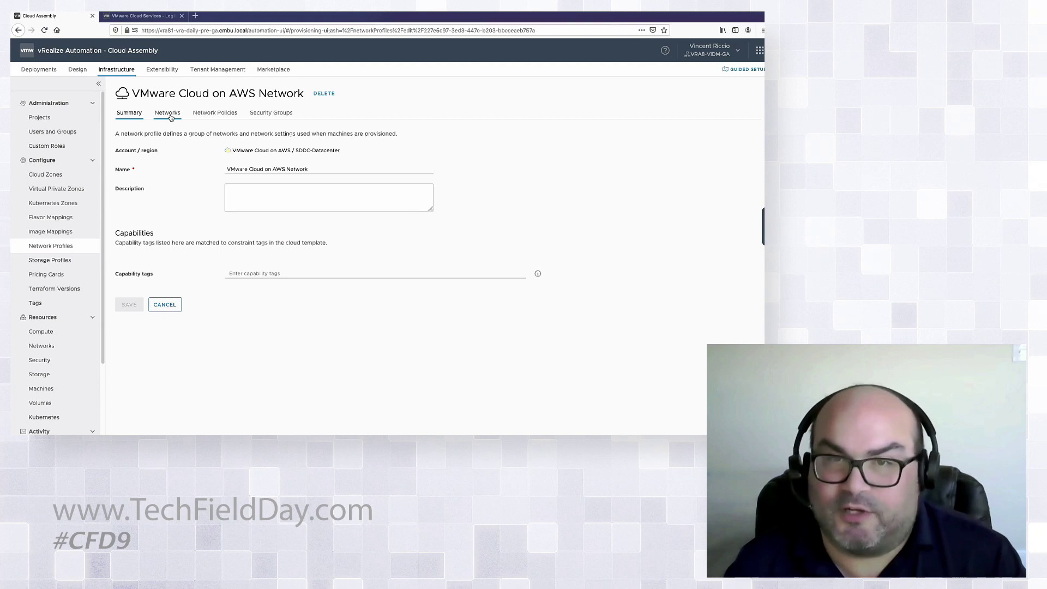
{"action": "left_click", "coordinate": [282, 115]}
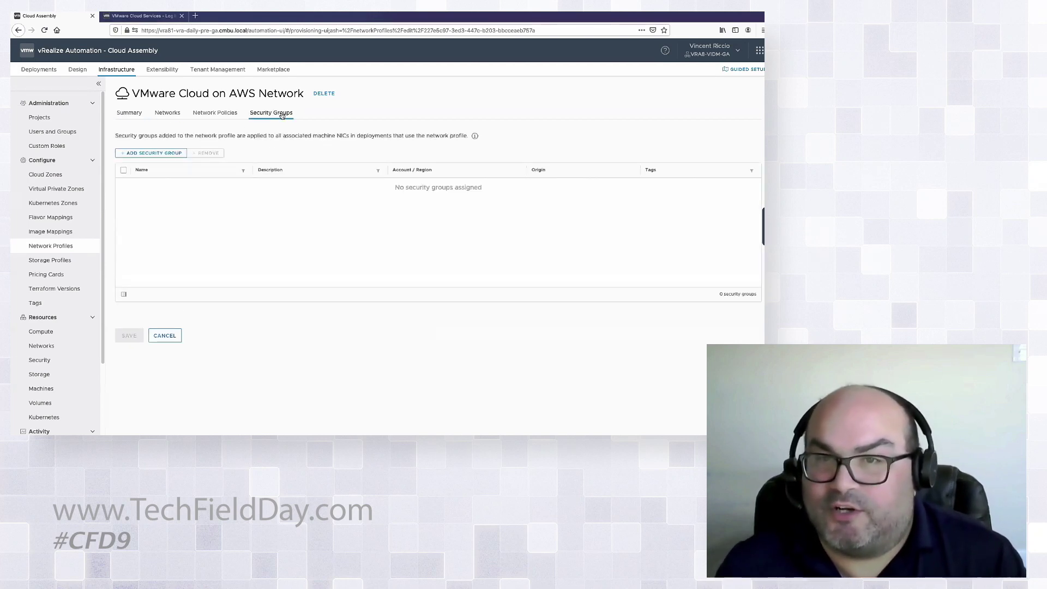
{"action": "left_click", "coordinate": [166, 155]}
{"action": "scroll", "coordinate": [226, 264], "scroll_direction": "down", "scroll_amount": 3}
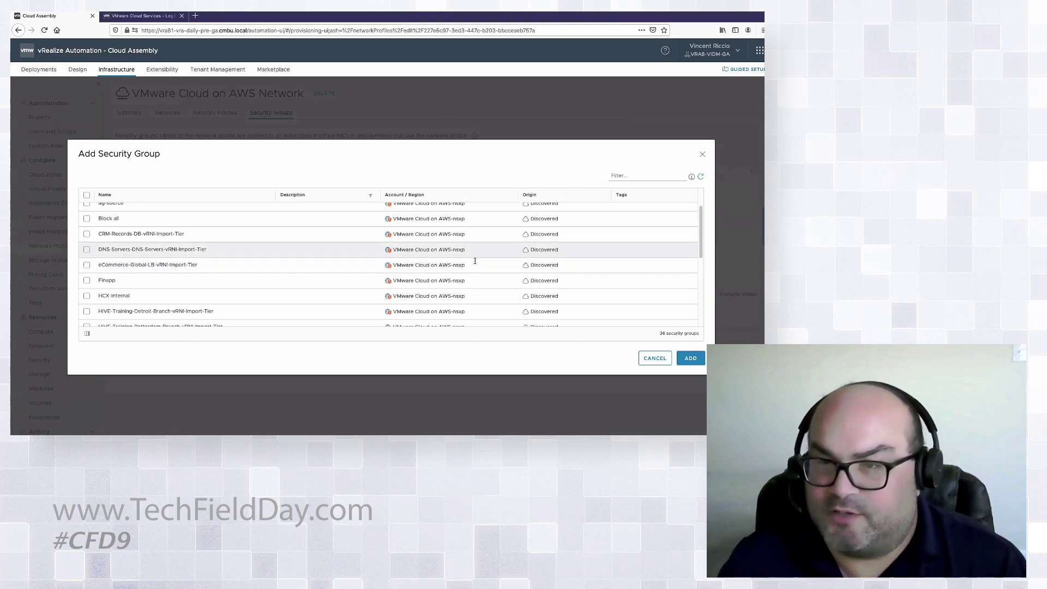
{"action": "left_click", "coordinate": [646, 360]}
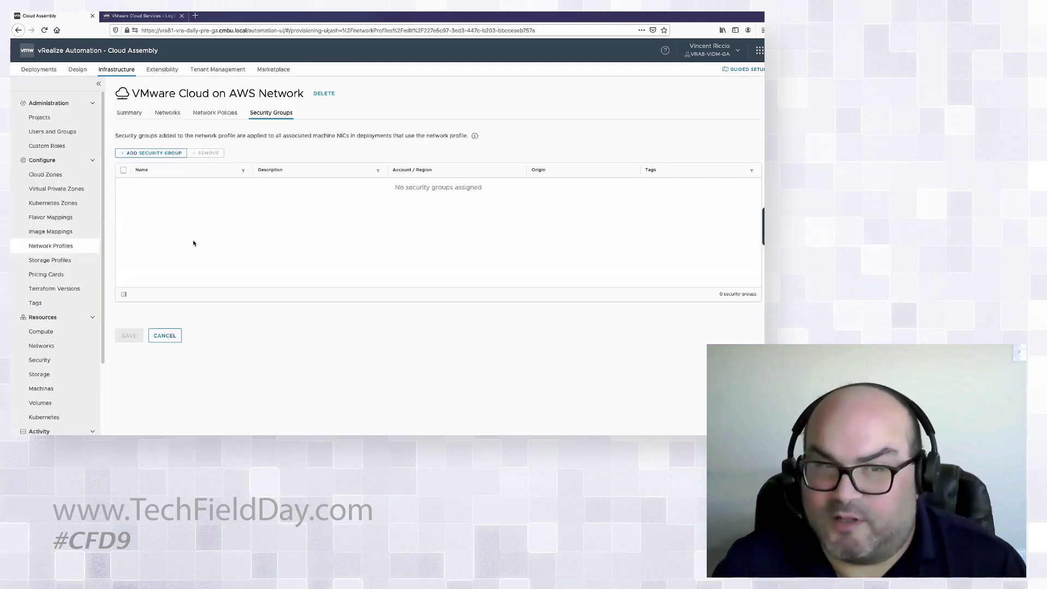
- Examine the VMC AWS Stor storage profile of VMware Cloud on AWS and its storage policy options, without saving changes
{"action": "left_click", "coordinate": [64, 261]}
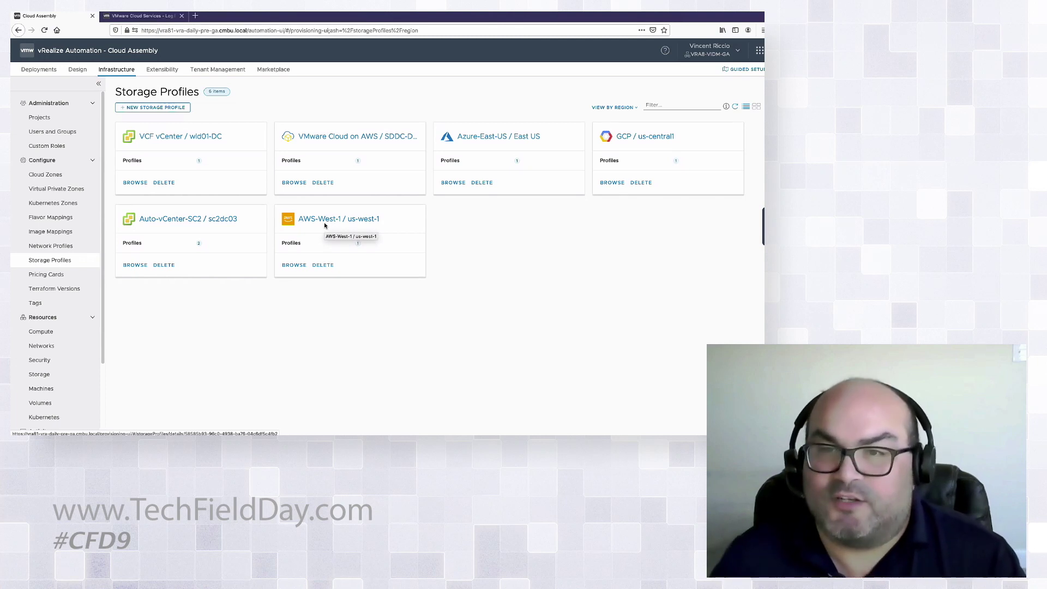
{"action": "left_click", "coordinate": [339, 134]}
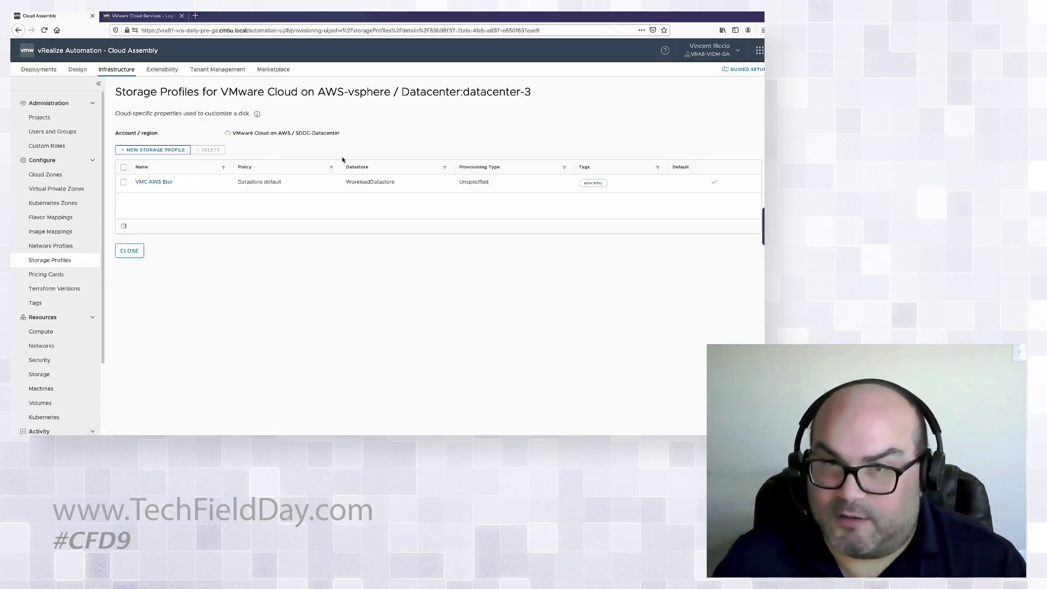
{"action": "left_click", "coordinate": [157, 183]}
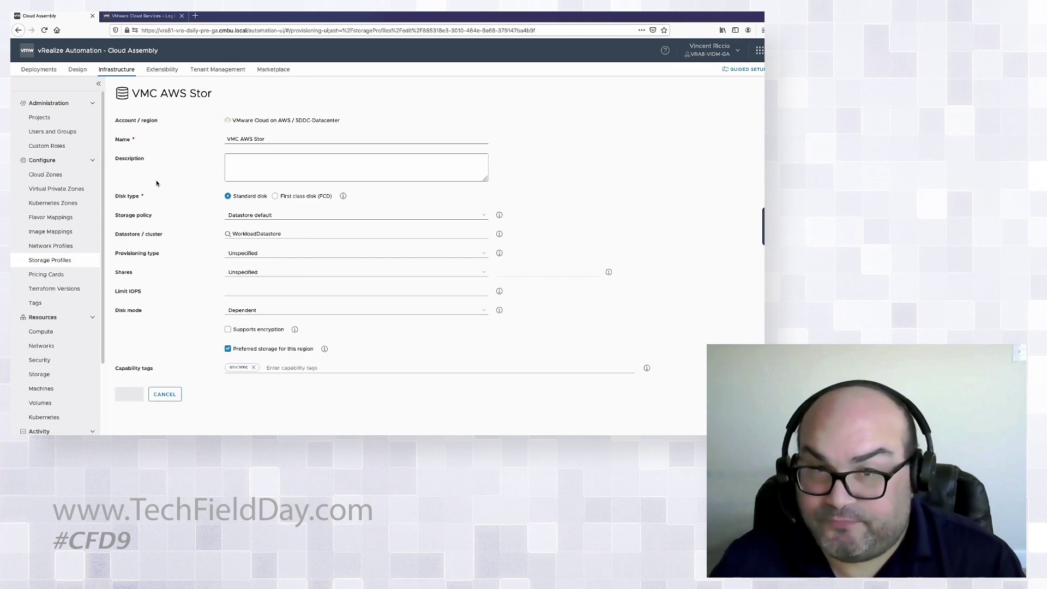
{"action": "left_click", "coordinate": [282, 216]}
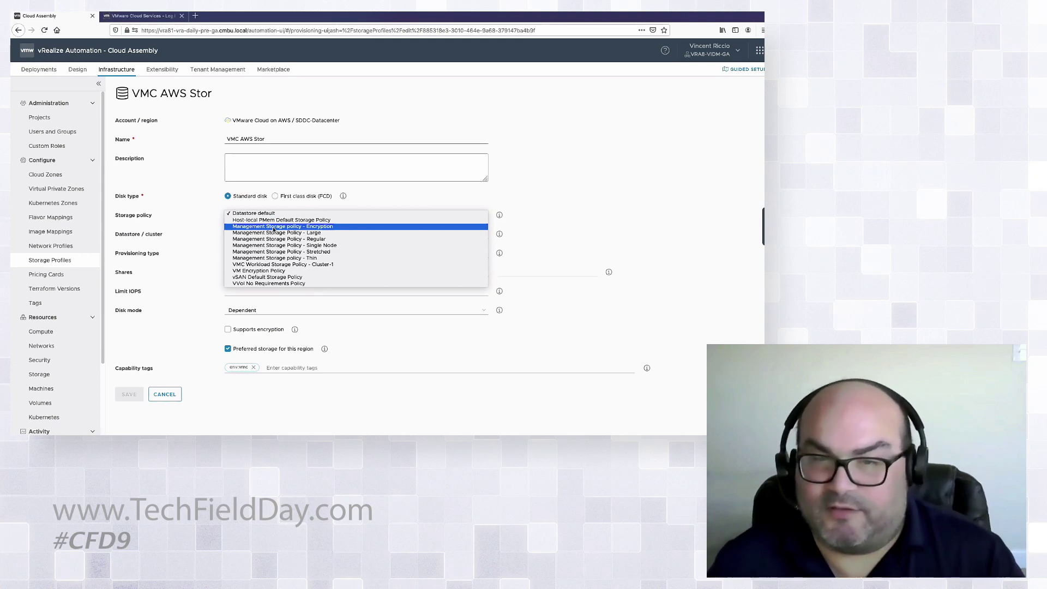
{"action": "left_click", "coordinate": [189, 316]}
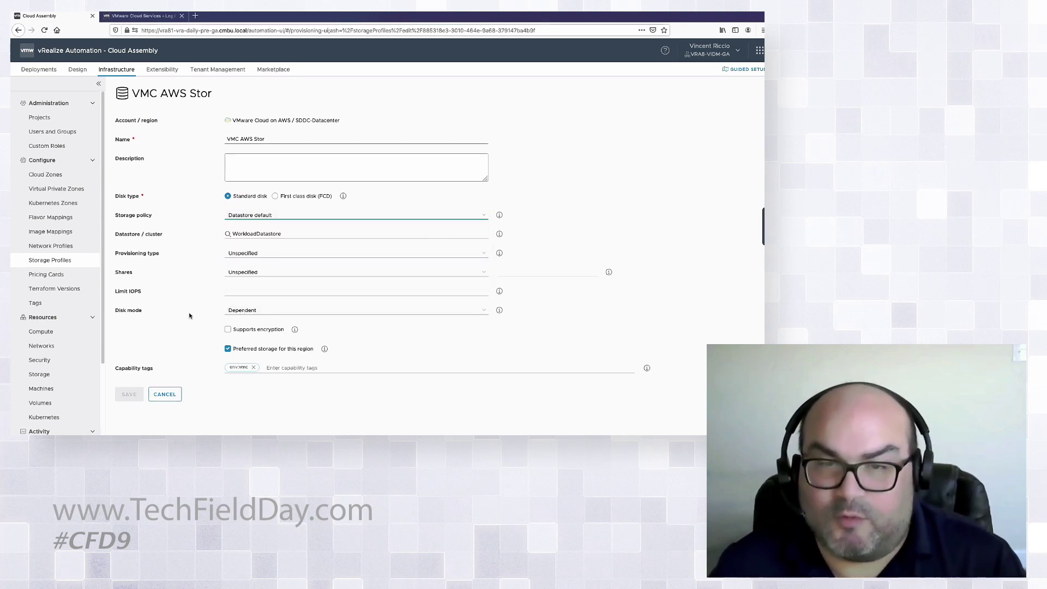
{"action": "left_click", "coordinate": [175, 397]}
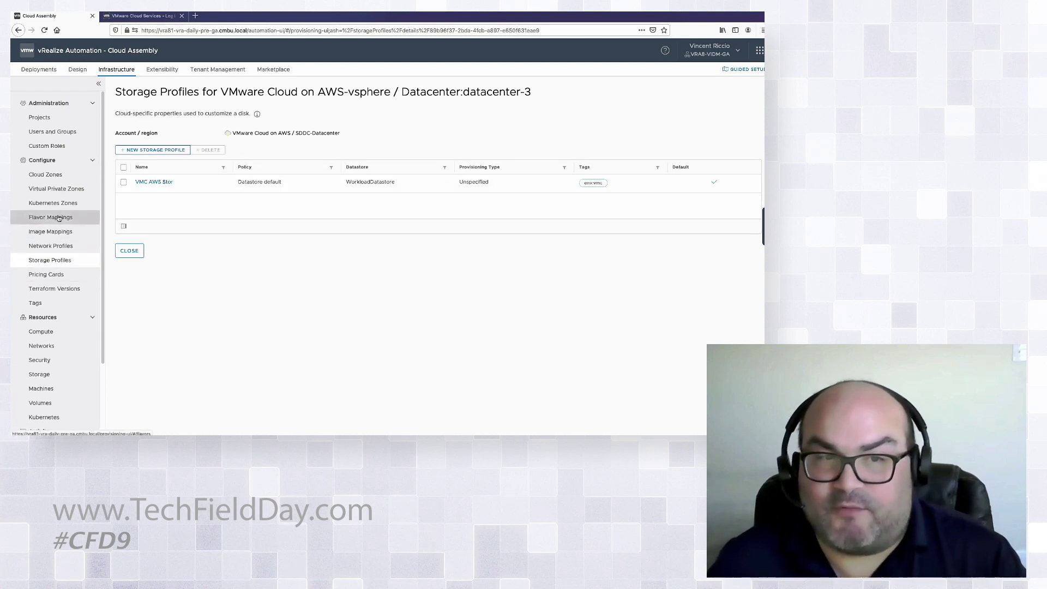
- Review the existing pricing card's summary, basic charges and tag-based charges
{"action": "left_click", "coordinate": [73, 276]}
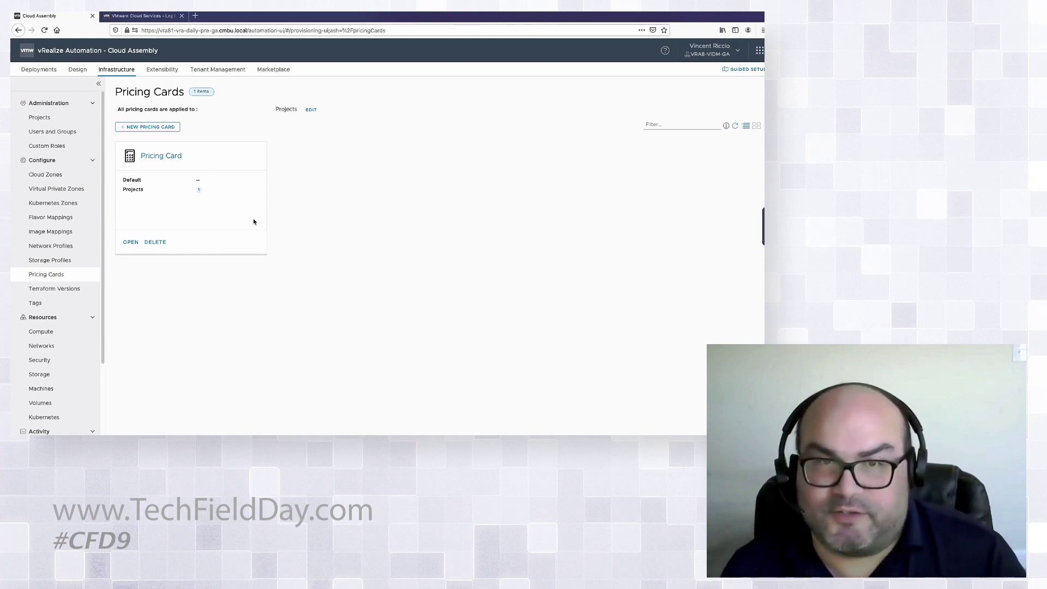
{"action": "left_click", "coordinate": [155, 157]}
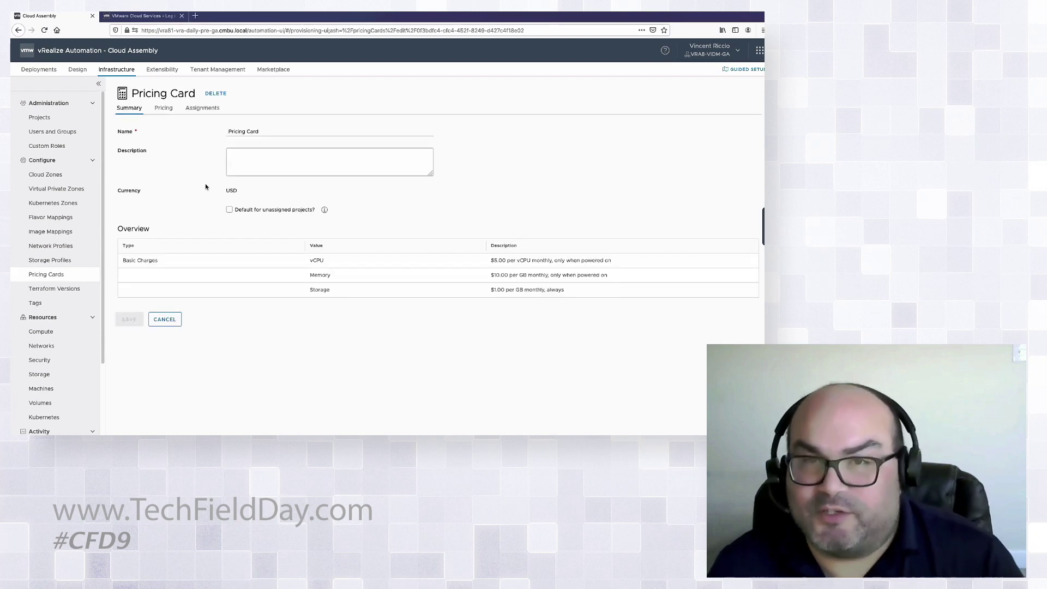
{"action": "left_click", "coordinate": [167, 114]}
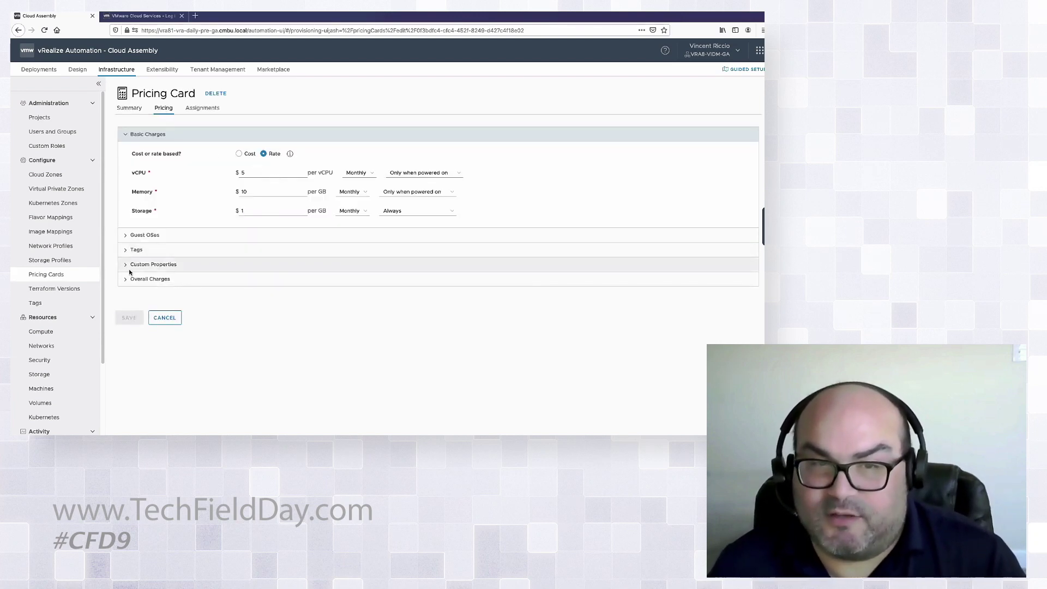
{"action": "left_click", "coordinate": [122, 249]}
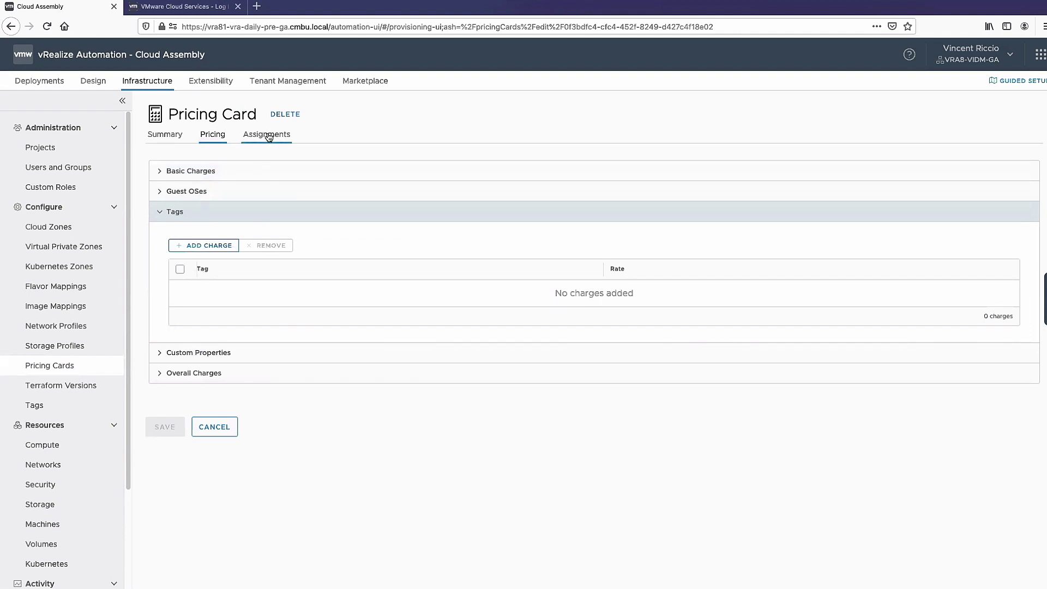
{"action": "left_click", "coordinate": [164, 137]}
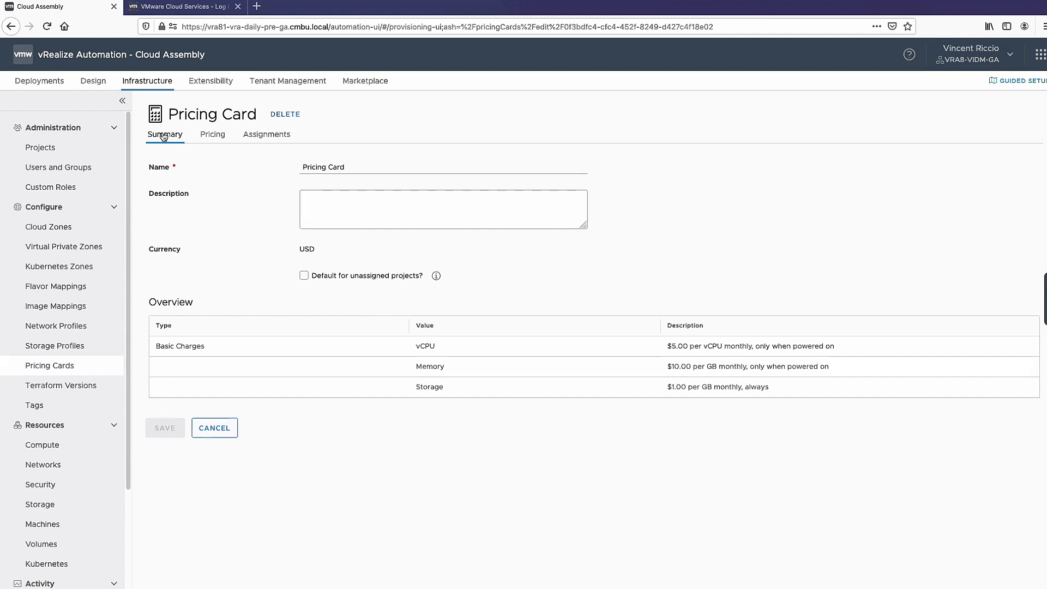
- Return to the cloud zones and open the Test Configuration simulation
{"action": "left_click", "coordinate": [44, 227]}
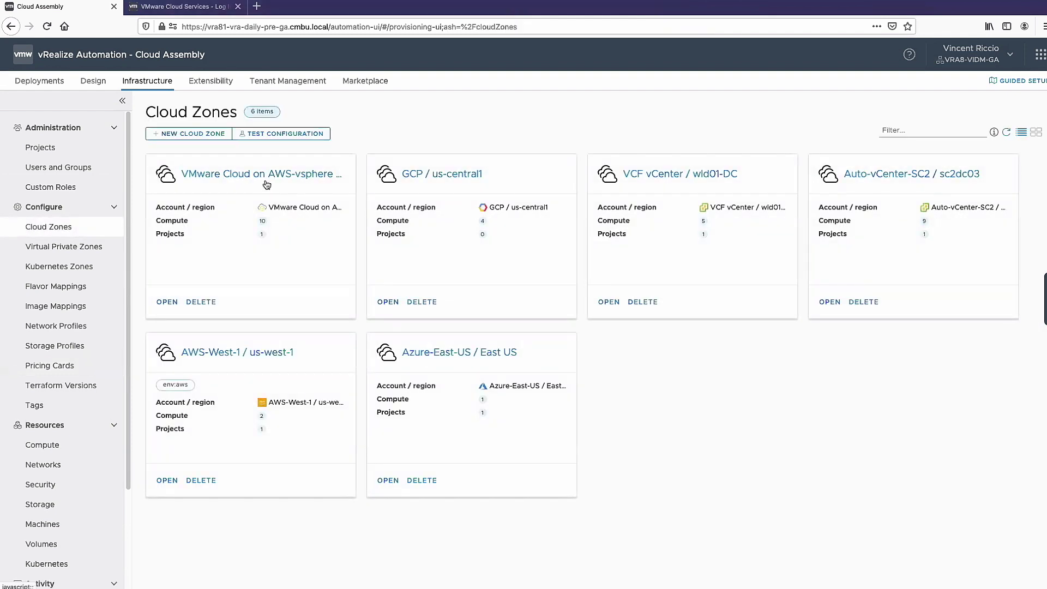
{"action": "left_click", "coordinate": [266, 175]}
{"action": "left_click", "coordinate": [82, 228]}
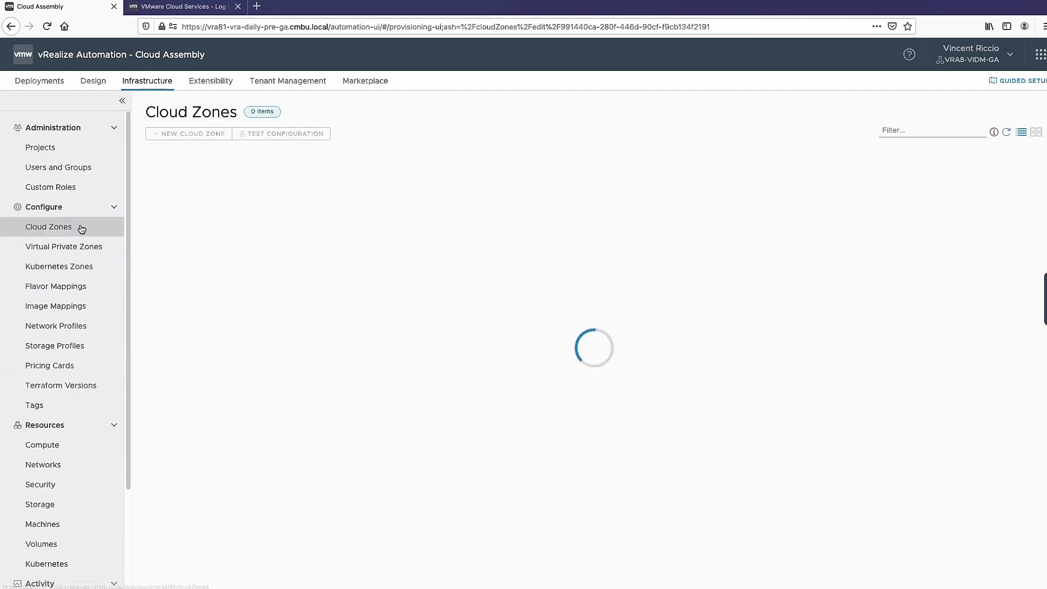
{"action": "left_click", "coordinate": [300, 142]}
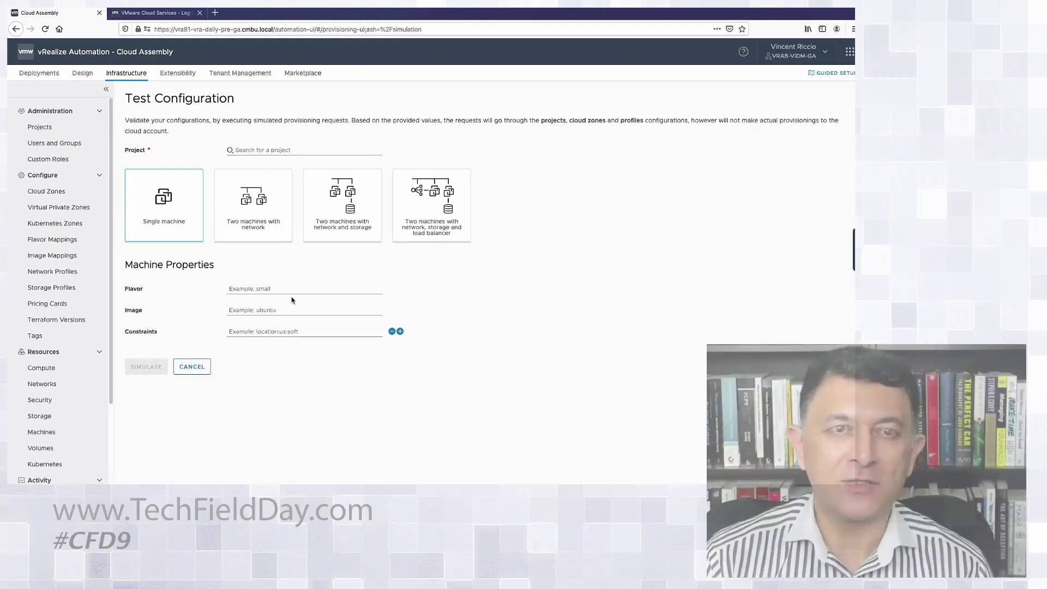
- Set the single machine's simulation properties to flavor medium, image Ubuntu-18 and constraint env:vmc
{"action": "left_click", "coordinate": [291, 290]}
{"action": "type", "text": "medium"}
{"action": "key", "text": "Tab"}
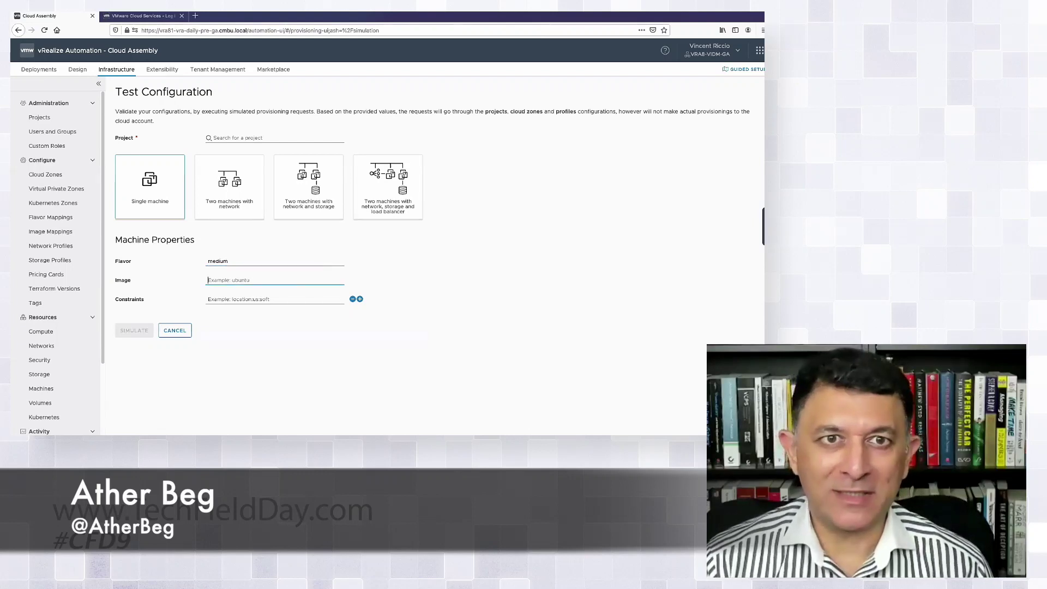
{"action": "type", "text": "Ub"}
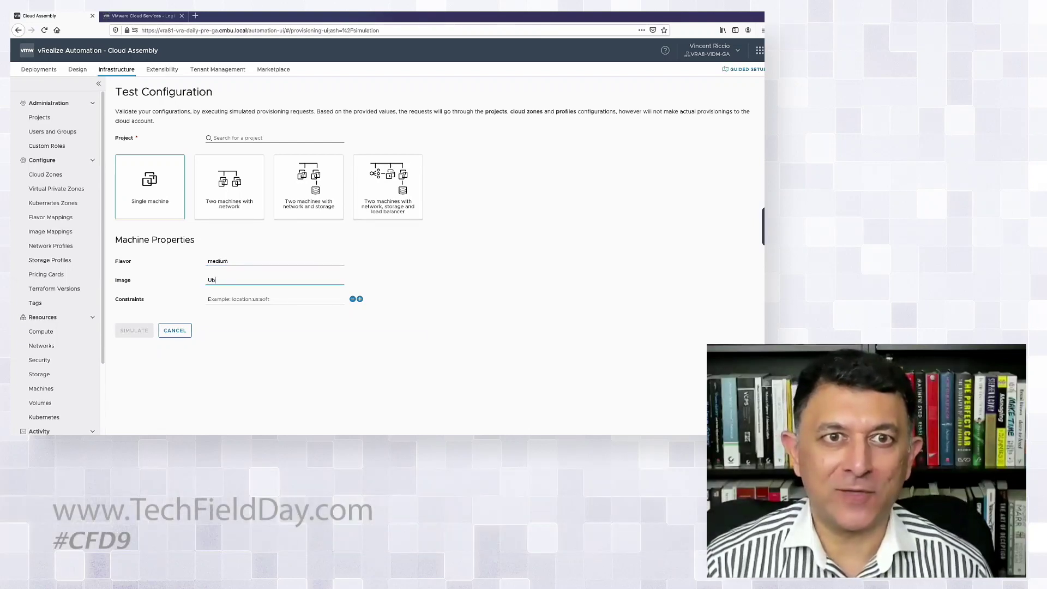
{"action": "type", "text": "untu-18"}
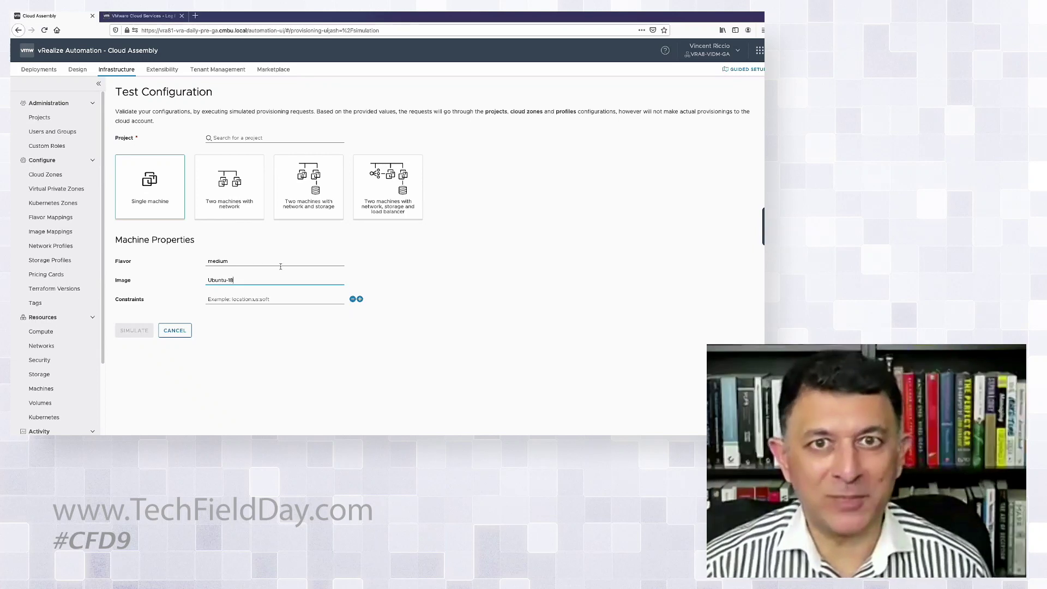
{"action": "left_click", "coordinate": [306, 297]}
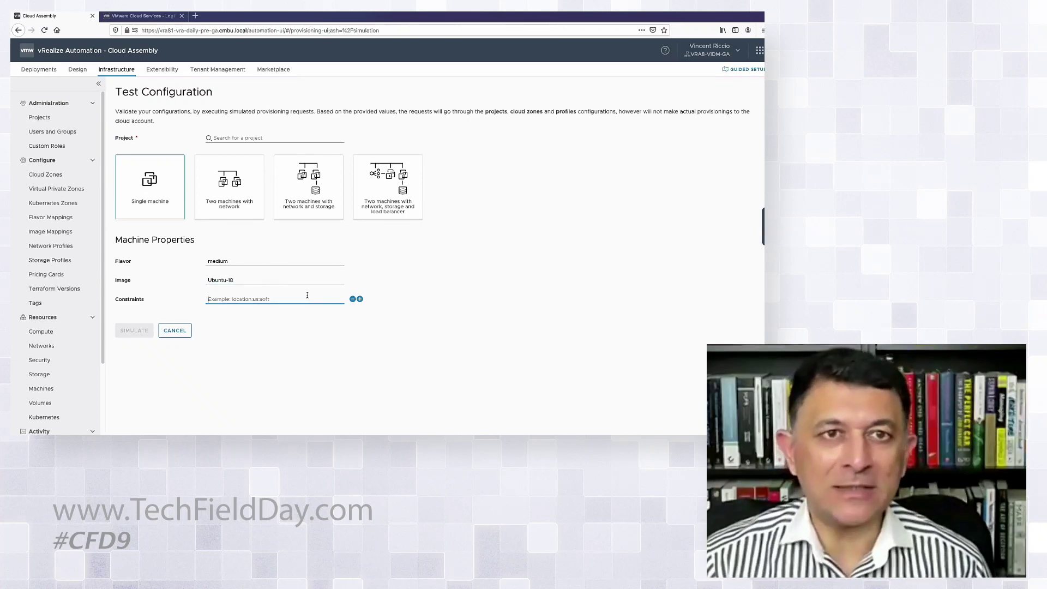
{"action": "type", "text": "env:vmc"}
{"action": "left_click", "coordinate": [303, 329]}
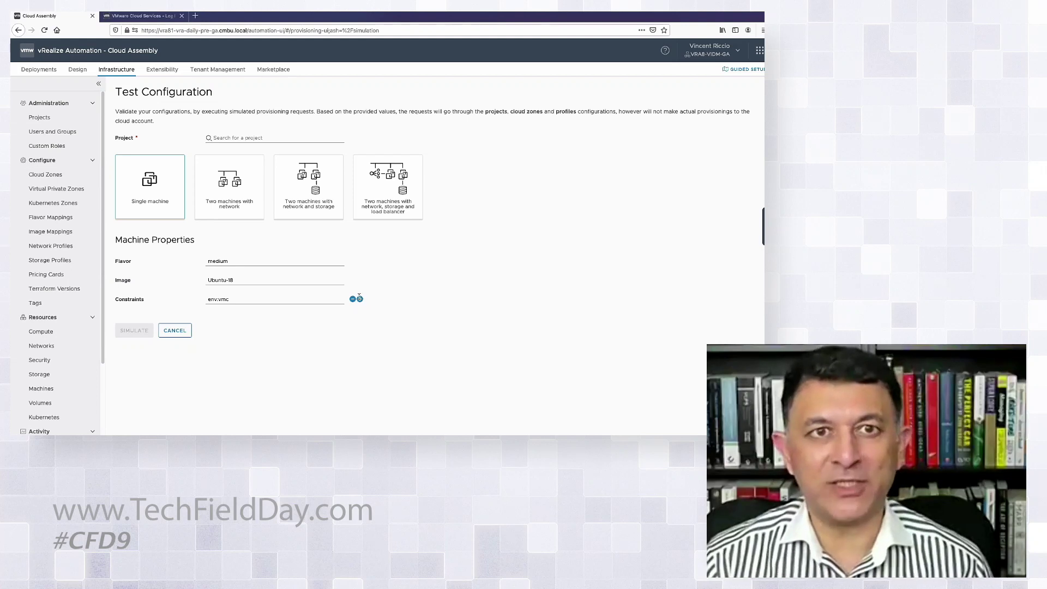
- Run the single-machine simulation for the Field Demo project and open its request details
{"action": "left_click", "coordinate": [240, 138]}
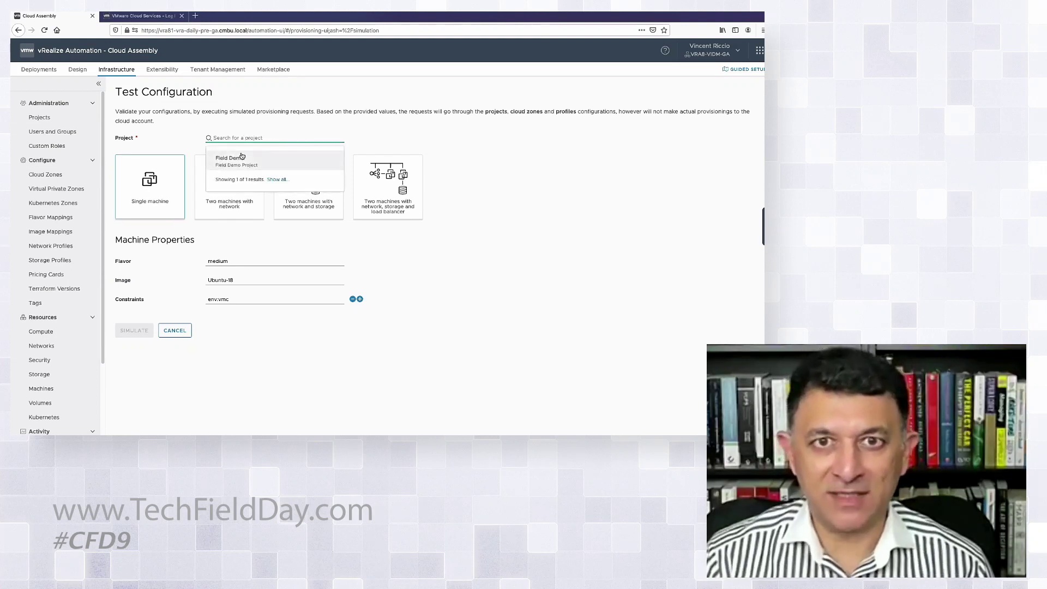
{"action": "left_click", "coordinate": [242, 158]}
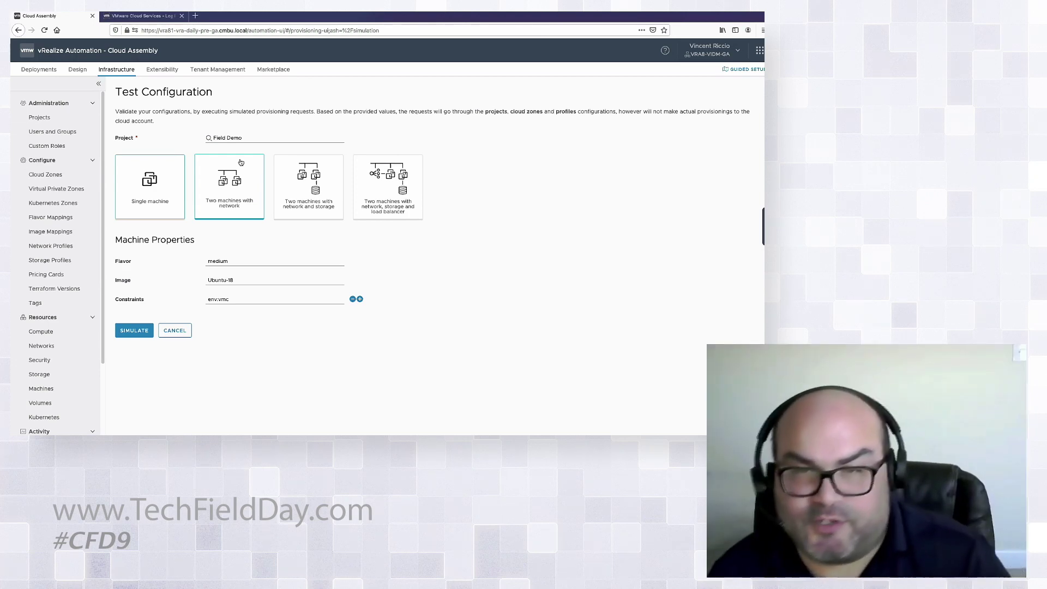
{"action": "left_click", "coordinate": [134, 331]}
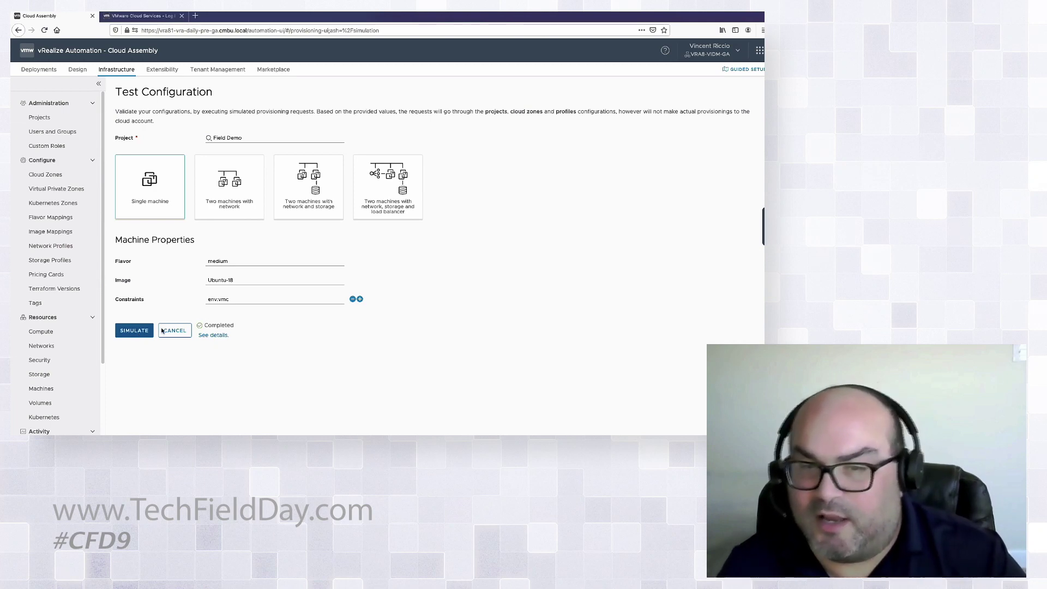
{"action": "left_click", "coordinate": [215, 336]}
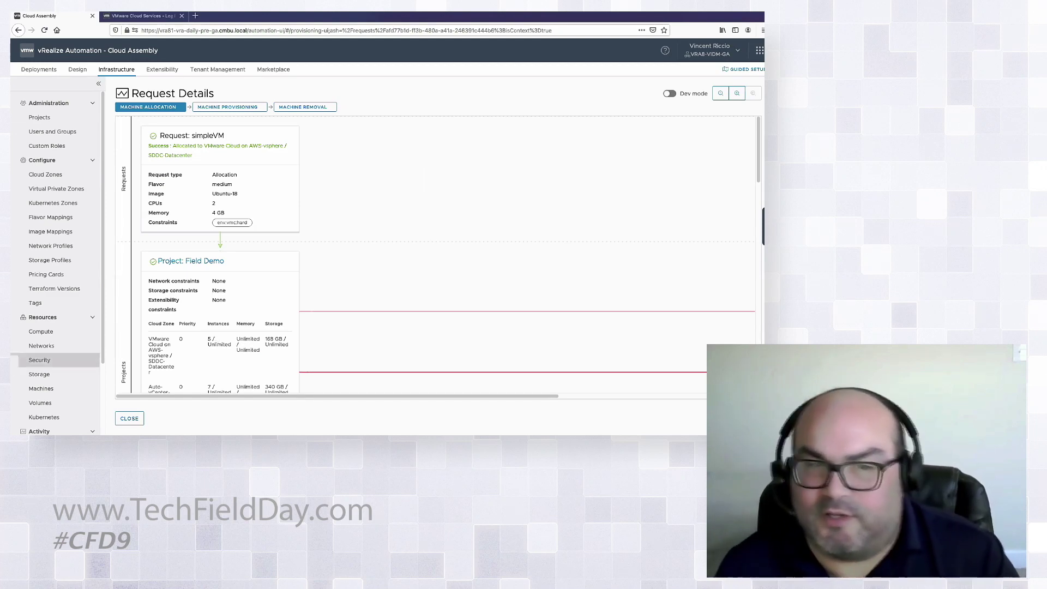
{"action": "scroll", "coordinate": [63, 396], "scroll_direction": "down", "scroll_amount": 3}
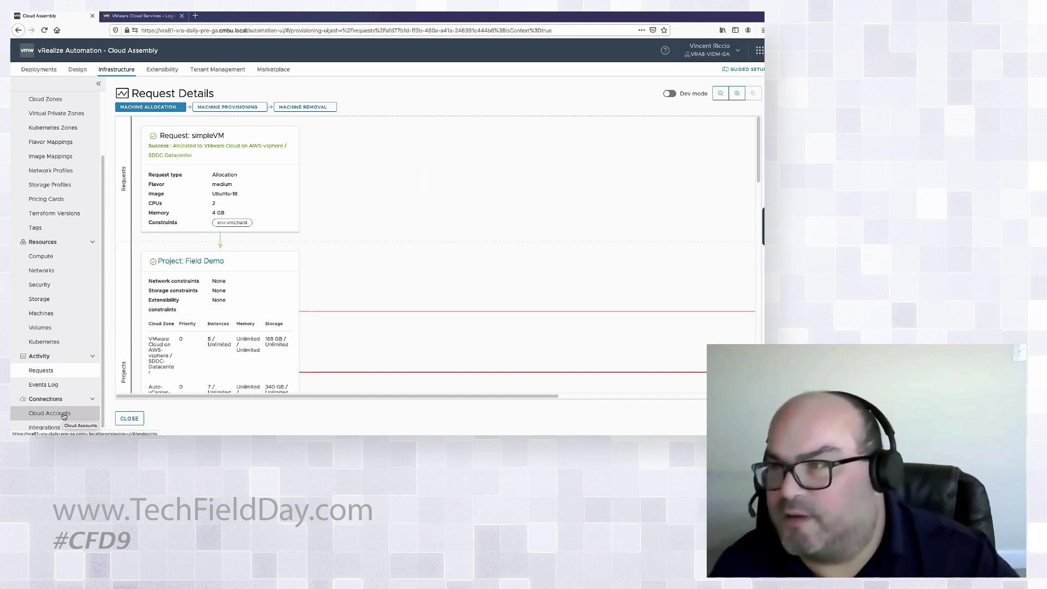
{"action": "scroll", "coordinate": [64, 377], "scroll_direction": "up", "scroll_amount": 3}
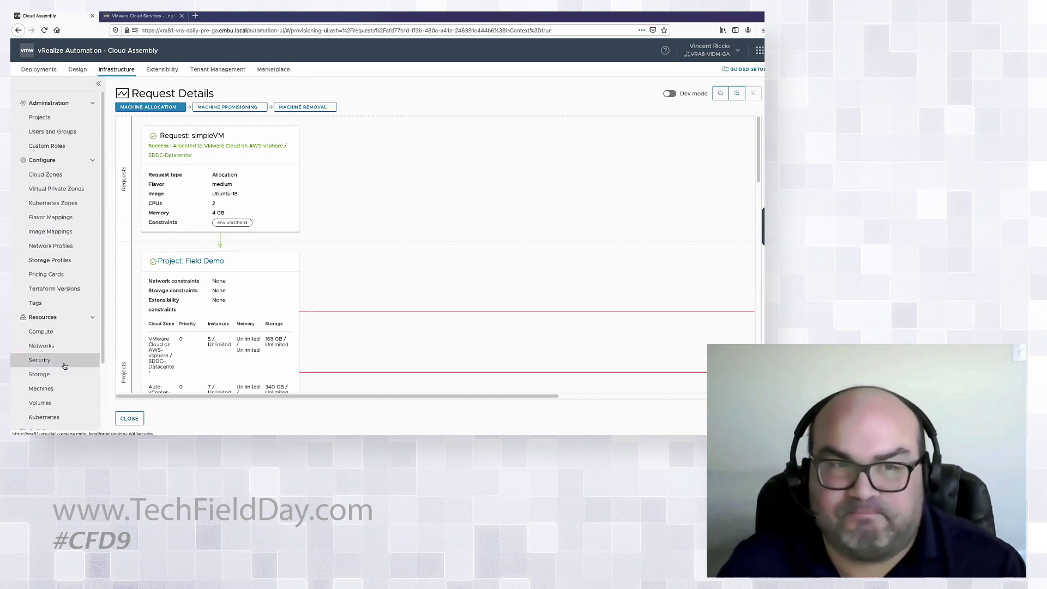
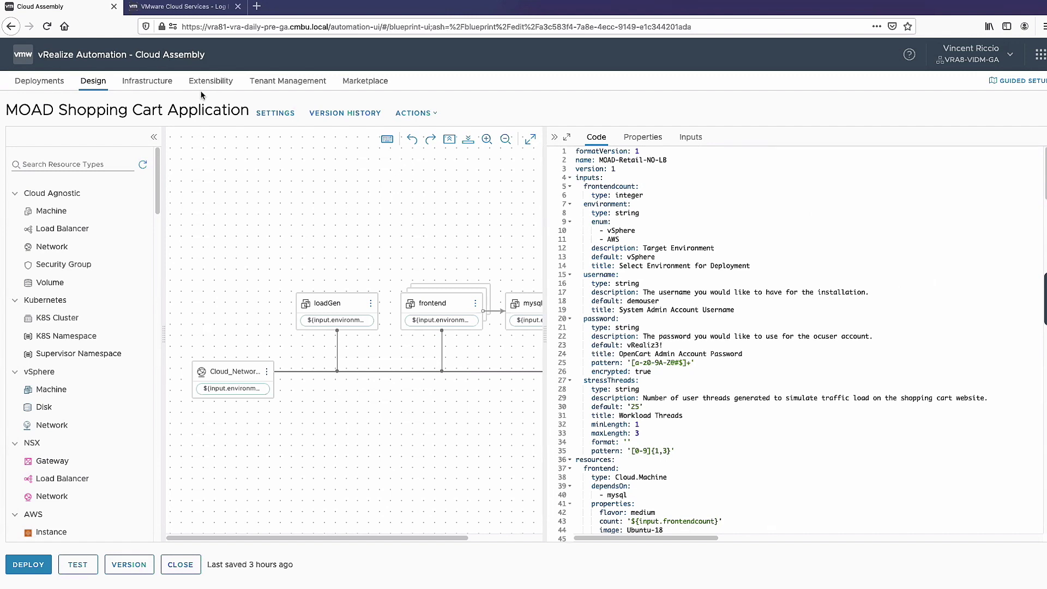
- Examine the simulated request's machine allocation, from project and regions through flavor and image mappings to the VMware Cloud on AWS cloud zone
{"action": "left_click", "coordinate": [146, 80]}
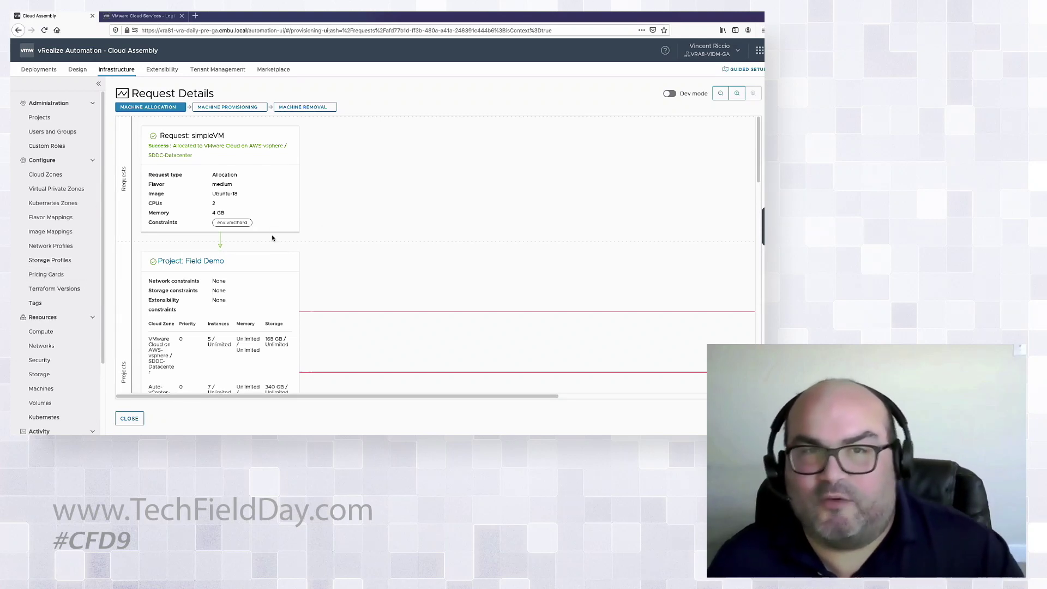
{"action": "scroll", "coordinate": [272, 238], "scroll_direction": "down", "scroll_amount": 2}
{"action": "scroll", "coordinate": [272, 237], "scroll_direction": "down", "scroll_amount": 5}
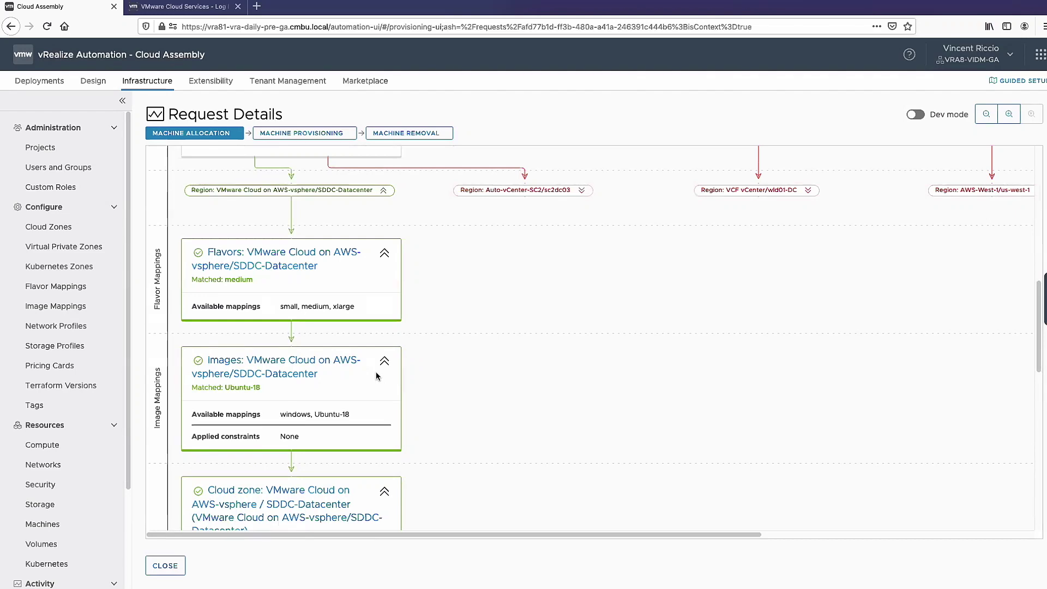
{"action": "scroll", "coordinate": [377, 376], "scroll_direction": "up", "scroll_amount": 6}
{"action": "scroll", "coordinate": [377, 376], "scroll_direction": "up", "scroll_amount": 2}
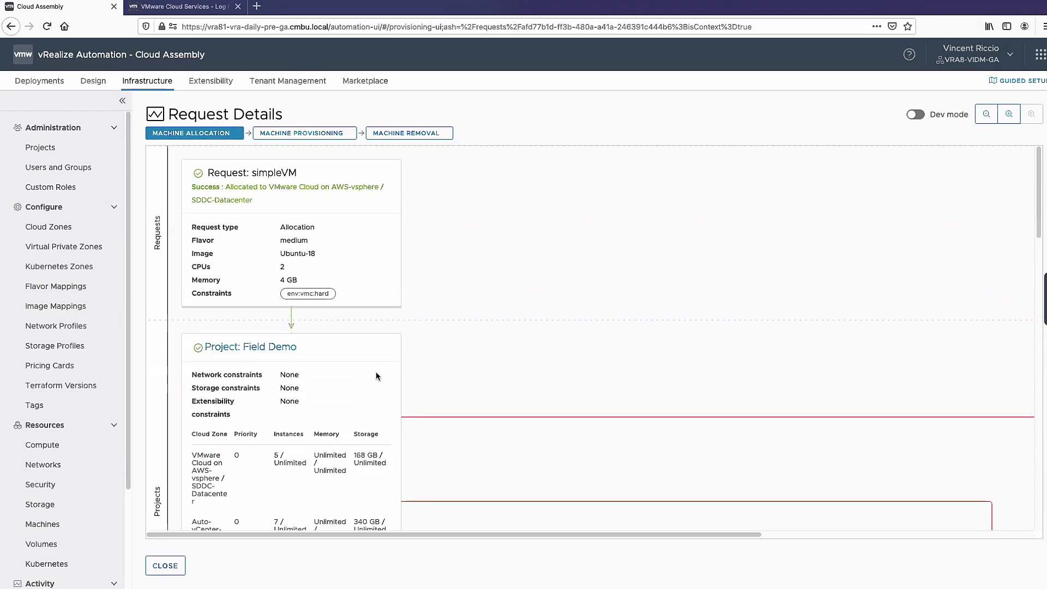
{"action": "scroll", "coordinate": [375, 372], "scroll_direction": "down", "scroll_amount": 10}
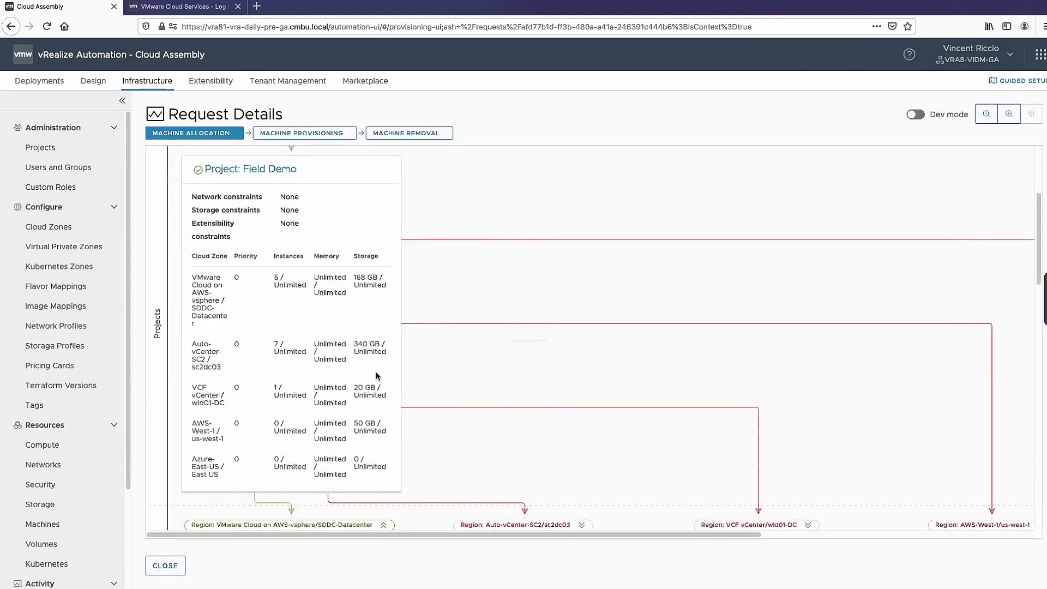
{"action": "scroll", "coordinate": [375, 374], "scroll_direction": "down", "scroll_amount": 1}
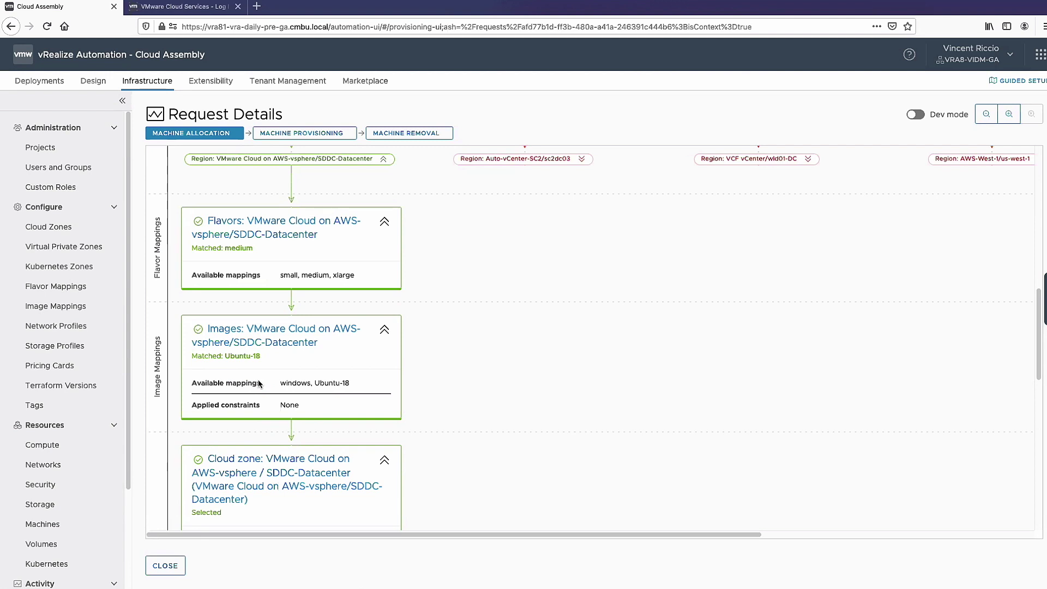
{"action": "scroll", "coordinate": [258, 384], "scroll_direction": "down", "scroll_amount": 6}
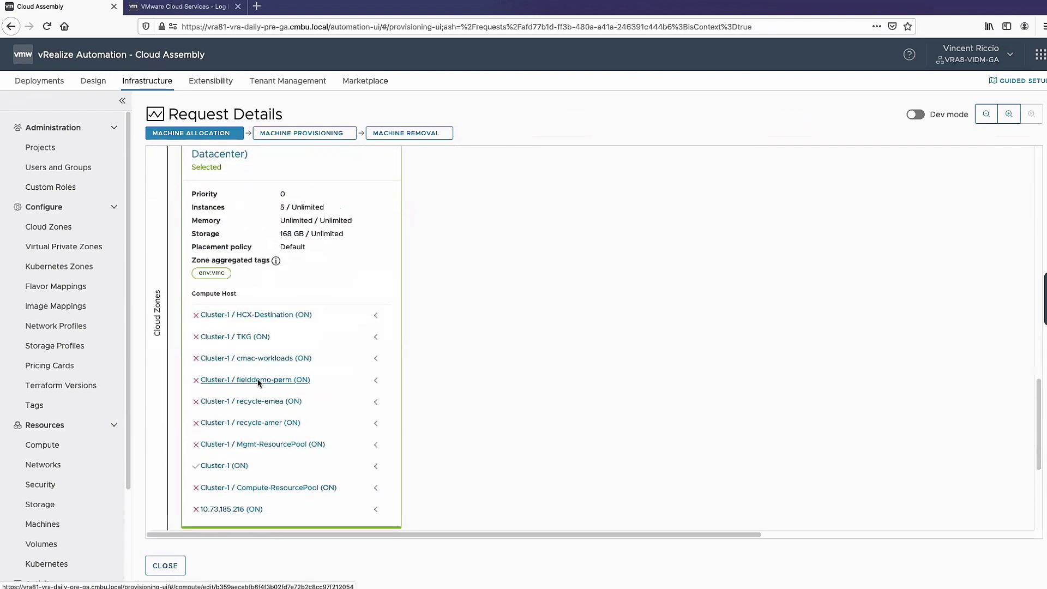
{"action": "scroll", "coordinate": [350, 456], "scroll_direction": "up", "scroll_amount": 10}
{"action": "scroll", "coordinate": [353, 451], "scroll_direction": "up", "scroll_amount": 5}
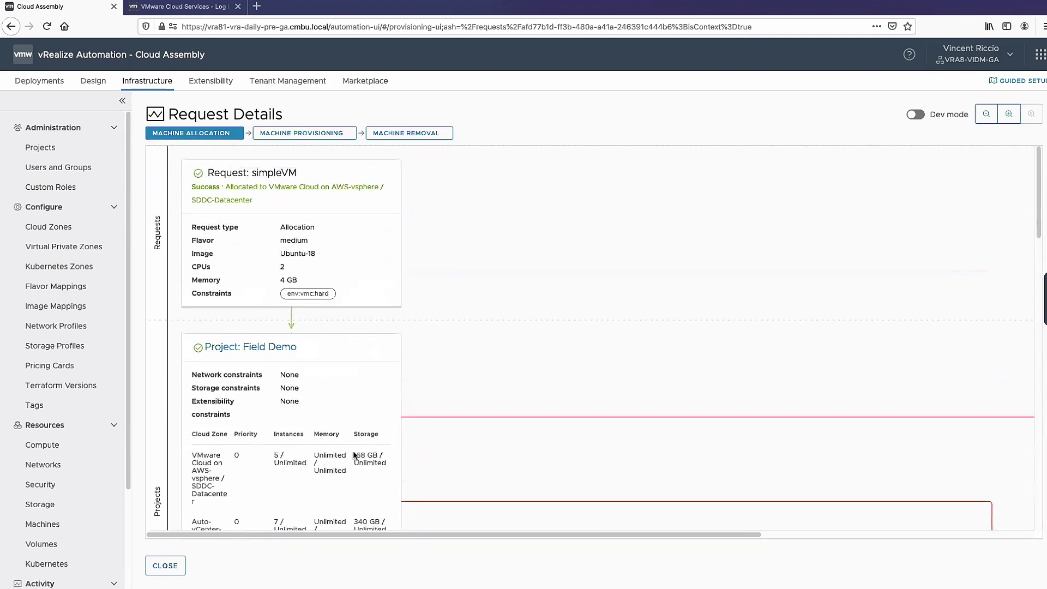
- Review the Field Demo project's summary, its price analysis by deployment and the integrations it uses
{"action": "left_click", "coordinate": [57, 152]}
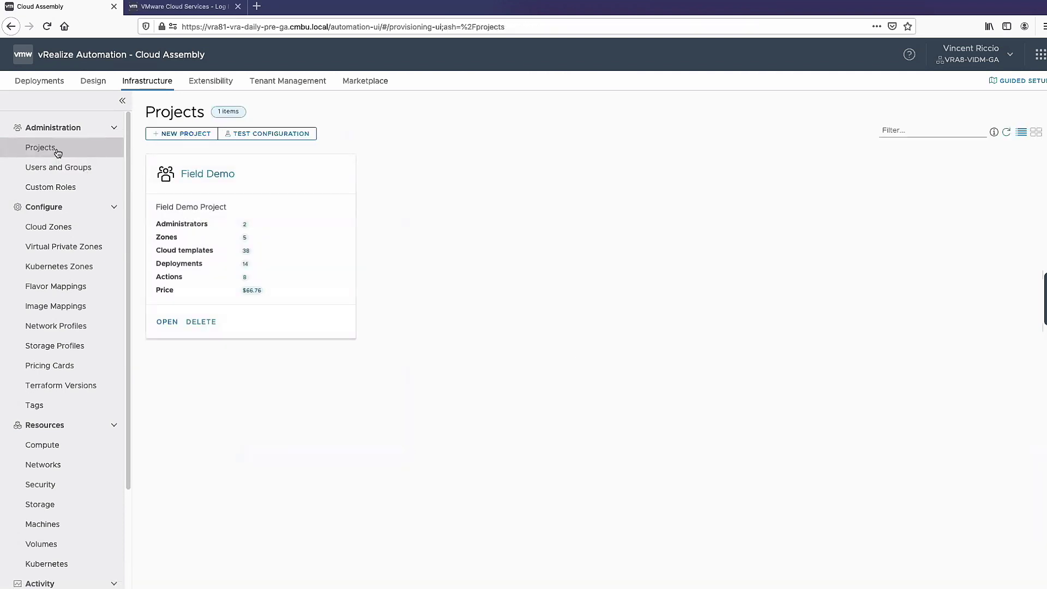
{"action": "left_click", "coordinate": [213, 173]}
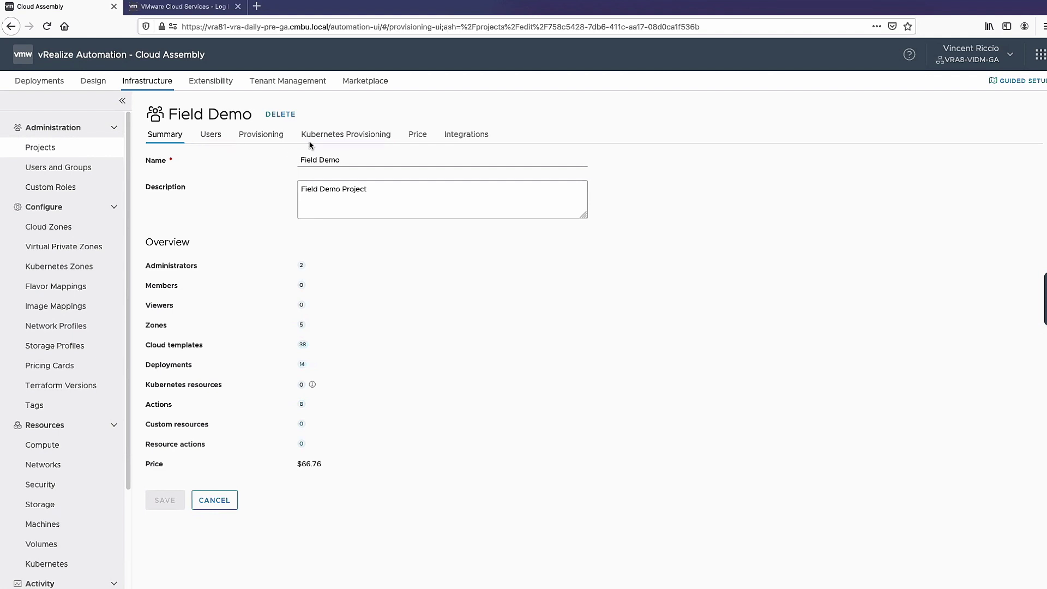
{"action": "left_click", "coordinate": [412, 137]}
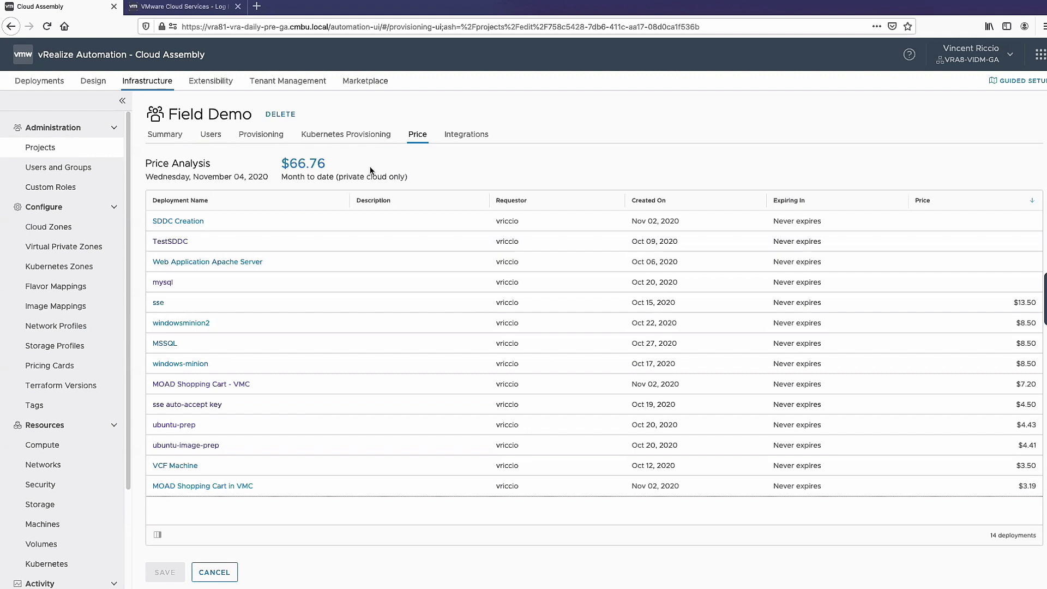
{"action": "left_click", "coordinate": [482, 138]}
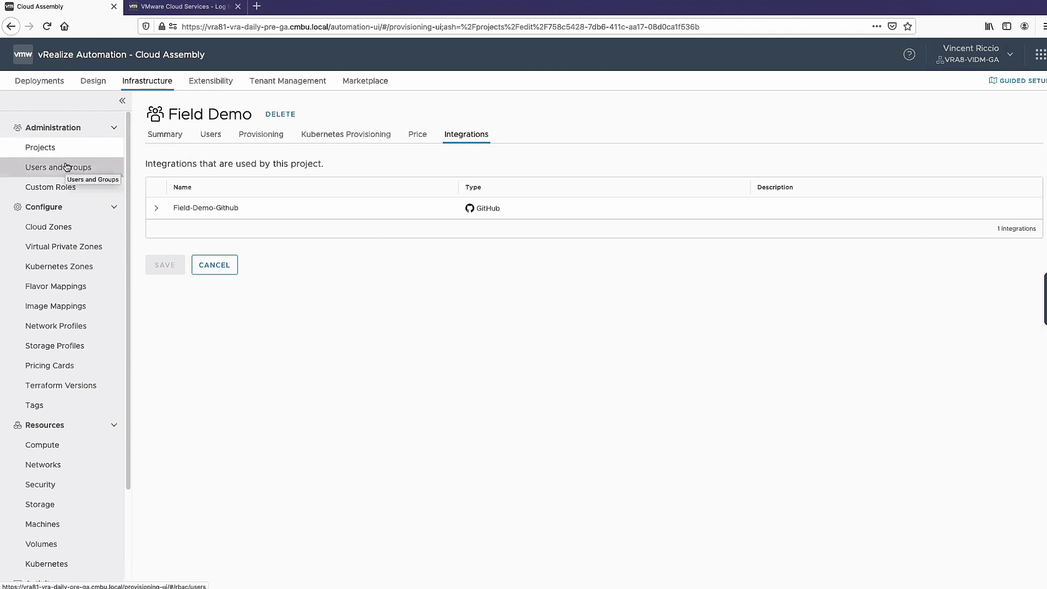
- Go back to the cloud templates list, check the options for creating a template, and open the MOAD Shopping Cart Application template
{"action": "left_click", "coordinate": [94, 81]}
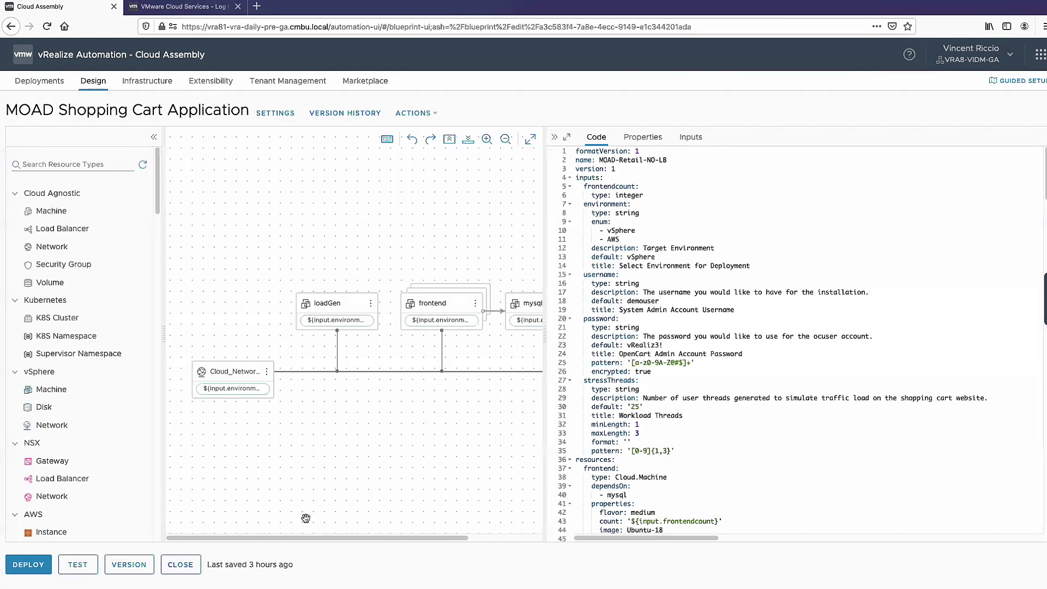
{"action": "left_click", "coordinate": [188, 565]}
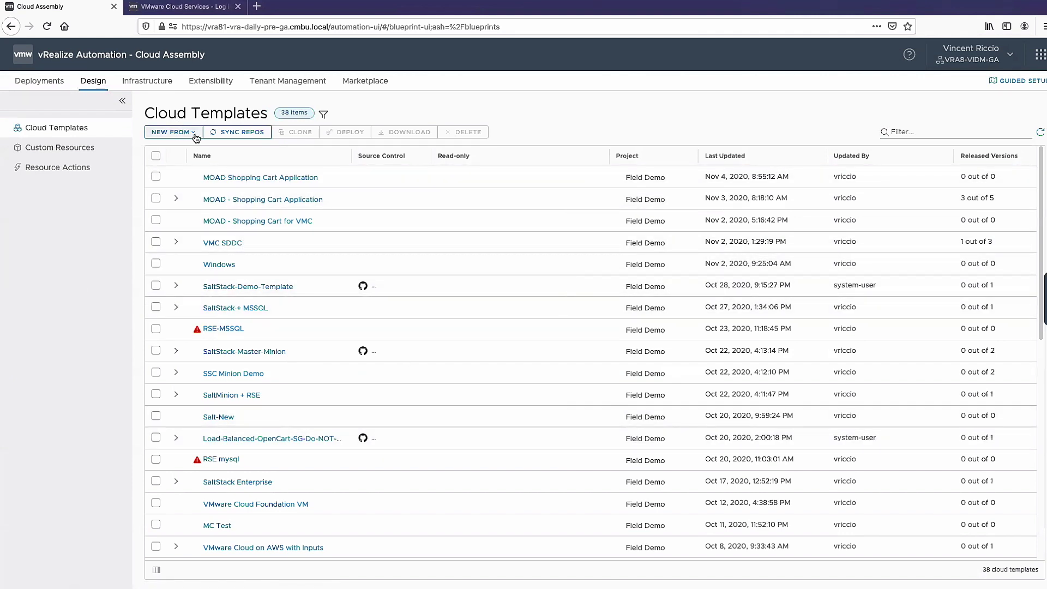
{"action": "left_click", "coordinate": [193, 132]}
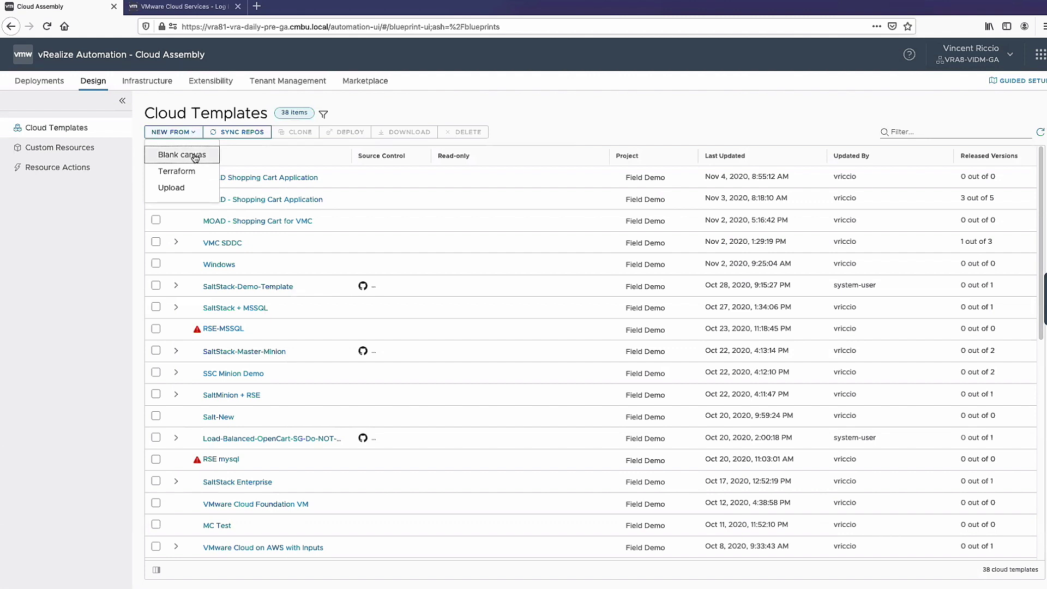
{"action": "left_click", "coordinate": [304, 178]}
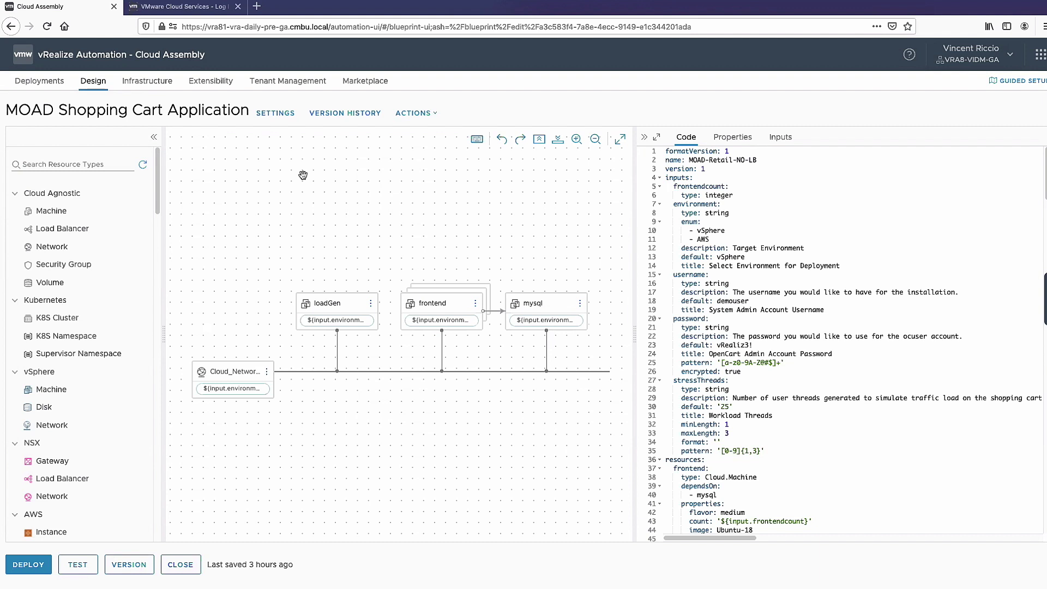
- Widen the template's code editor and browse the resource types available for the design canvas
{"action": "left_click_drag", "start_coordinate": [633, 244], "coordinate": [569, 248]}
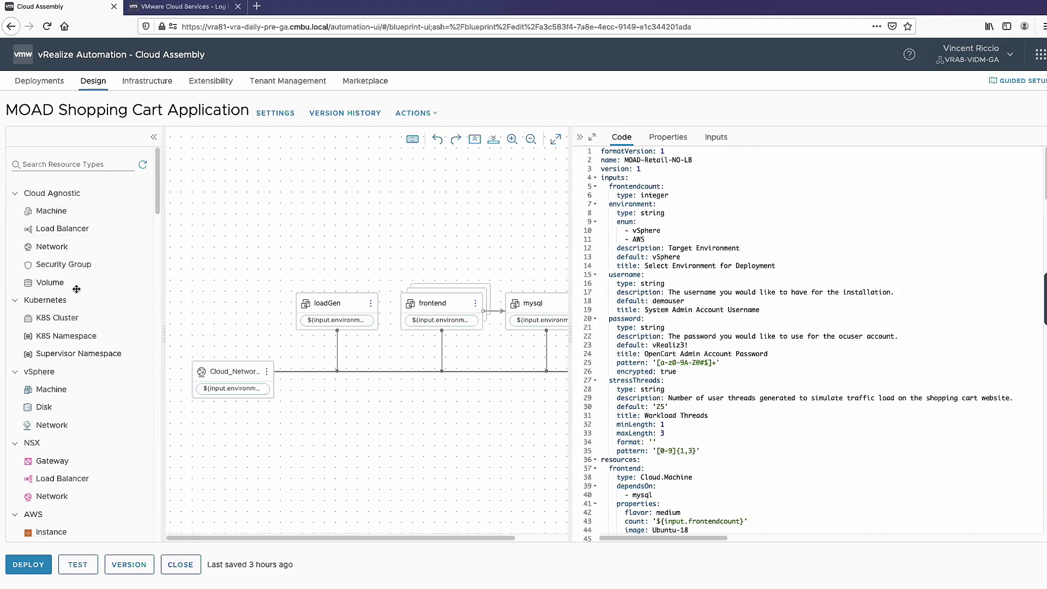
{"action": "left_click_drag", "start_coordinate": [158, 184], "coordinate": [133, 168]}
{"action": "scroll", "coordinate": [84, 377], "scroll_direction": "down", "scroll_amount": 1}
{"action": "left_click_drag", "start_coordinate": [158, 195], "coordinate": [165, 317]}
- Examine the frontend machine's YAML, including its cloudConfig packages, run commands and environment-based constraint tag, widening the code editor for long lines
{"action": "left_click", "coordinate": [445, 307]}
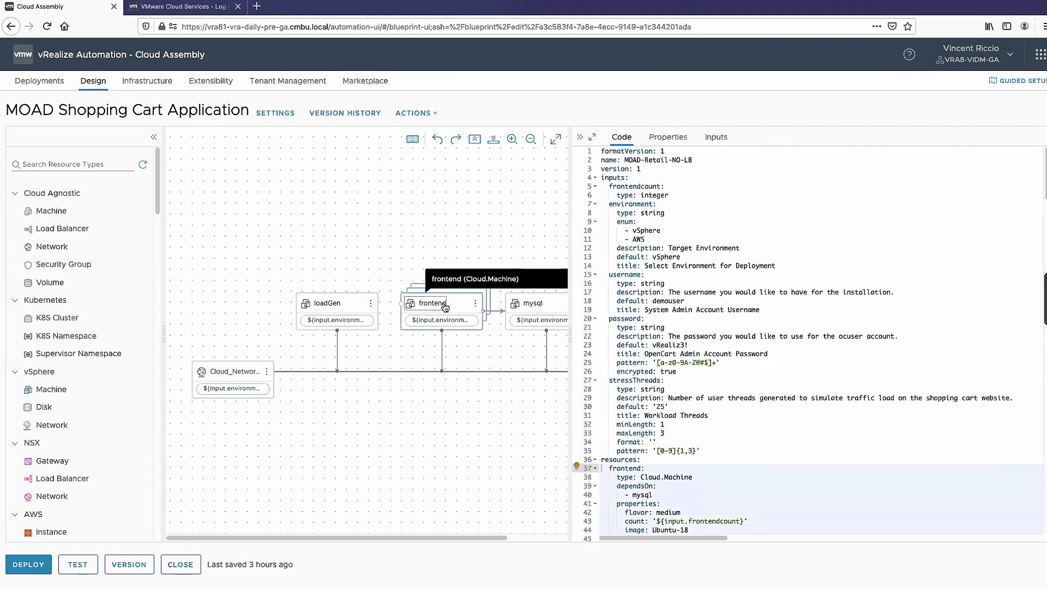
{"action": "scroll", "coordinate": [694, 385], "scroll_direction": "down", "scroll_amount": 9}
{"action": "scroll", "coordinate": [693, 385], "scroll_direction": "down", "scroll_amount": 1}
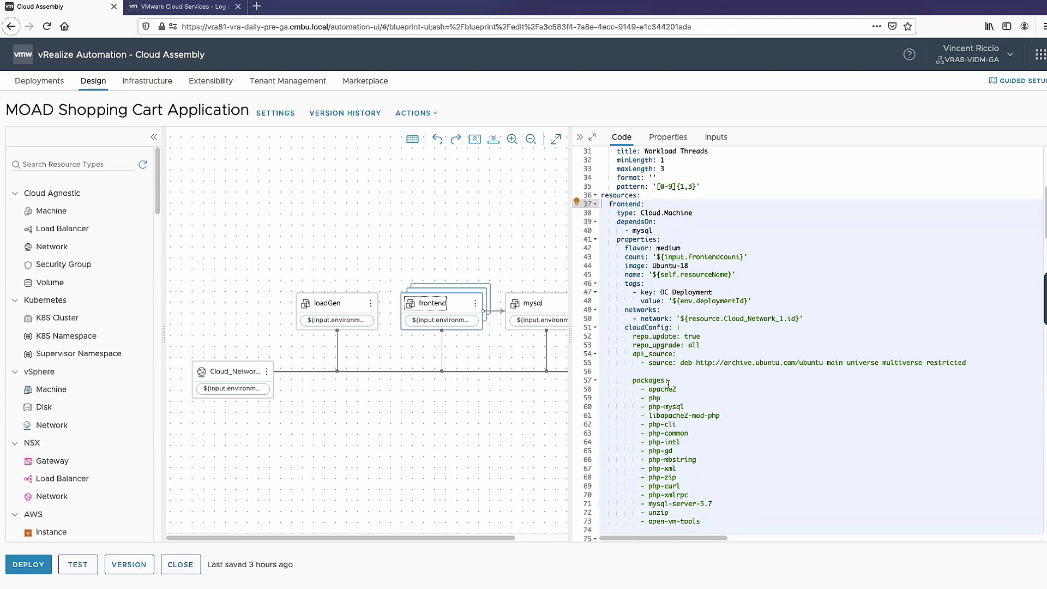
{"action": "scroll", "coordinate": [668, 384], "scroll_direction": "down", "scroll_amount": 20}
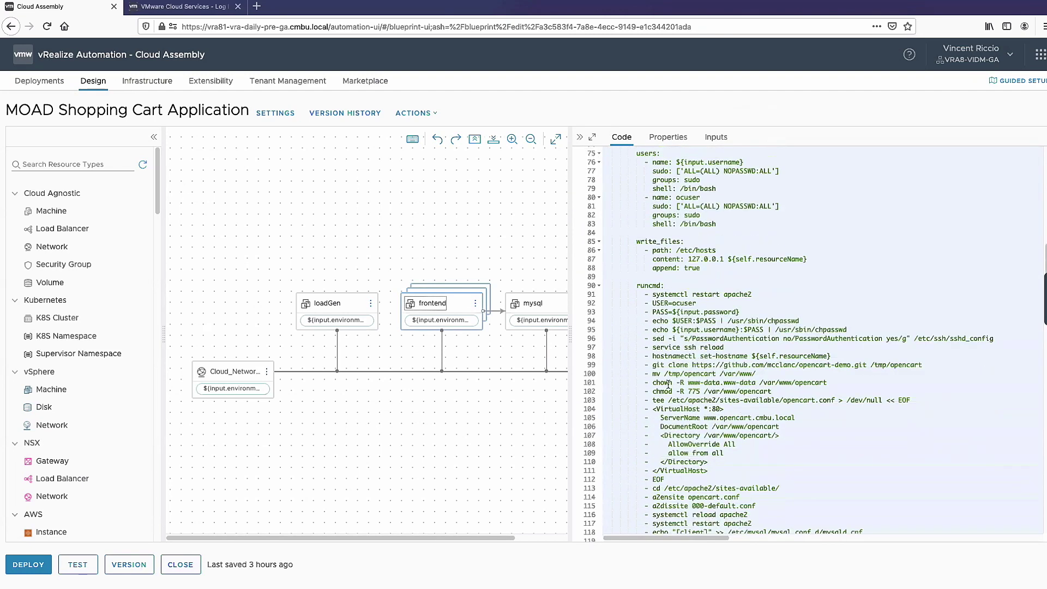
{"action": "scroll", "coordinate": [668, 385], "scroll_direction": "down", "scroll_amount": 2}
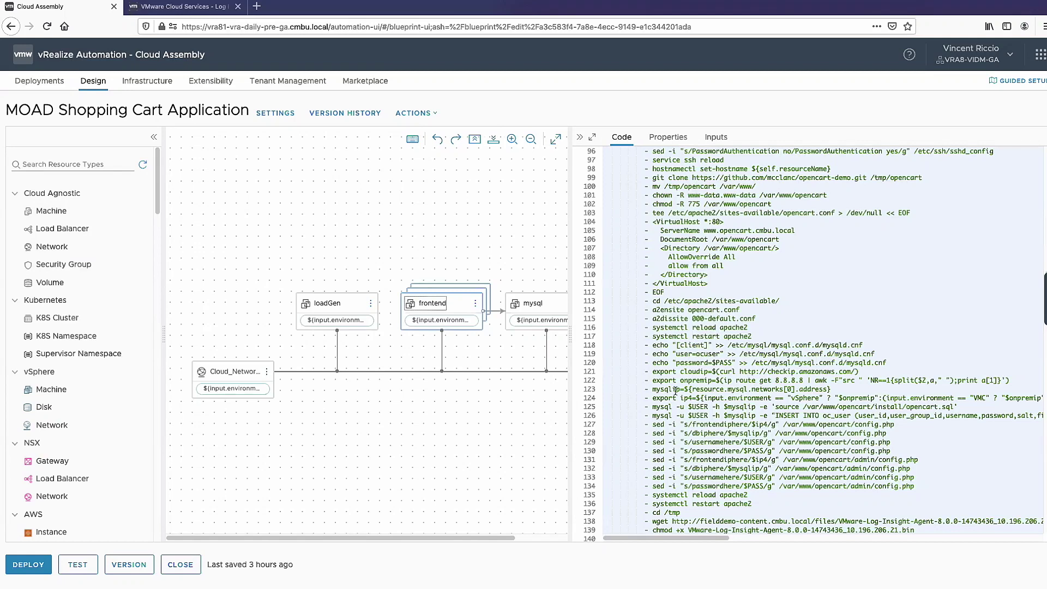
{"action": "scroll", "coordinate": [699, 407], "scroll_direction": "down", "scroll_amount": 5}
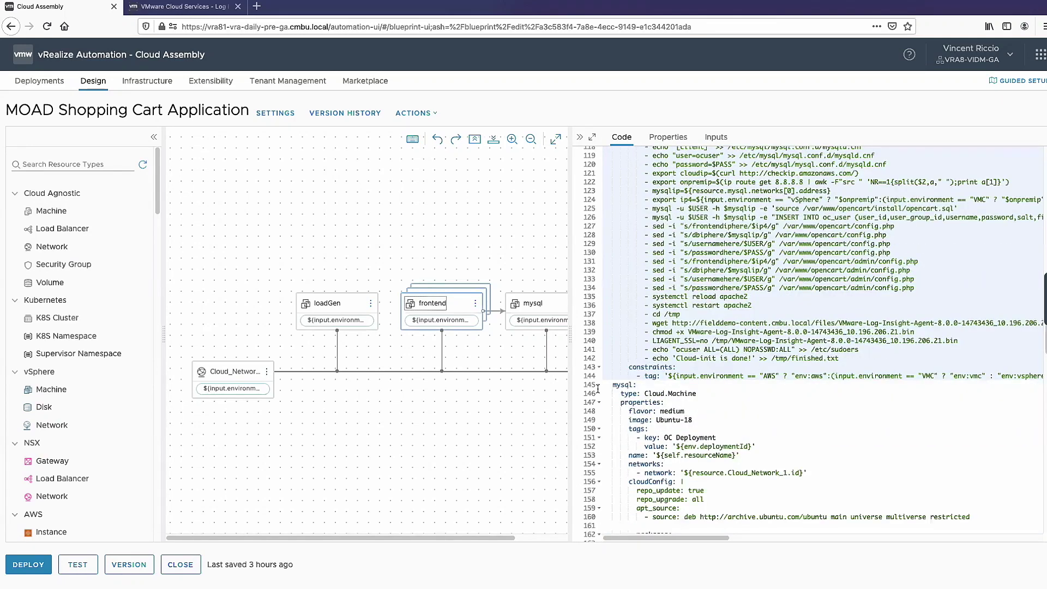
{"action": "left_click_drag", "start_coordinate": [570, 345], "coordinate": [424, 341]}
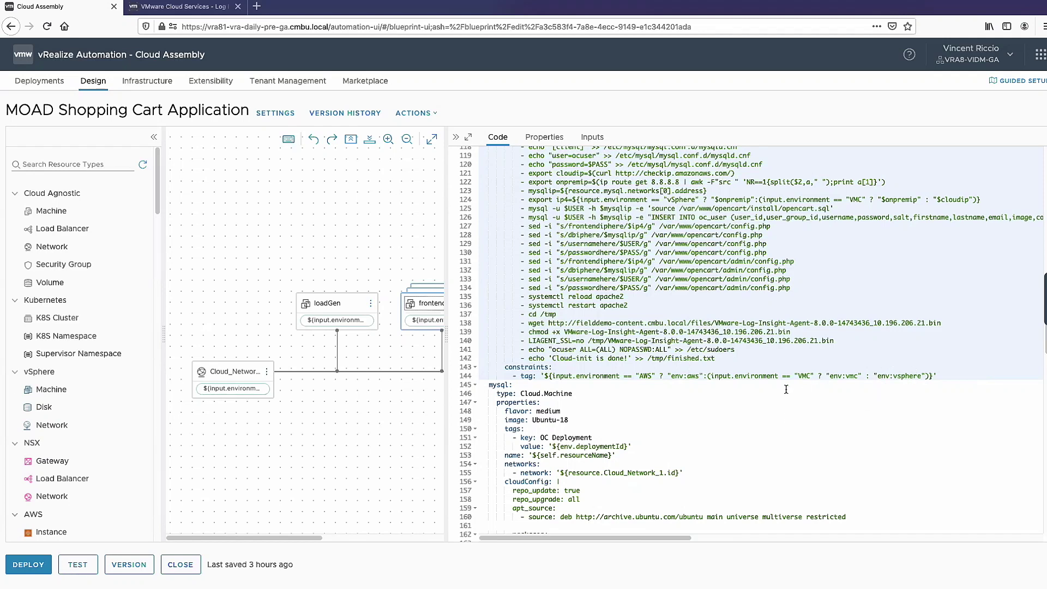
{"action": "scroll", "coordinate": [786, 389], "scroll_direction": "up", "scroll_amount": 1}
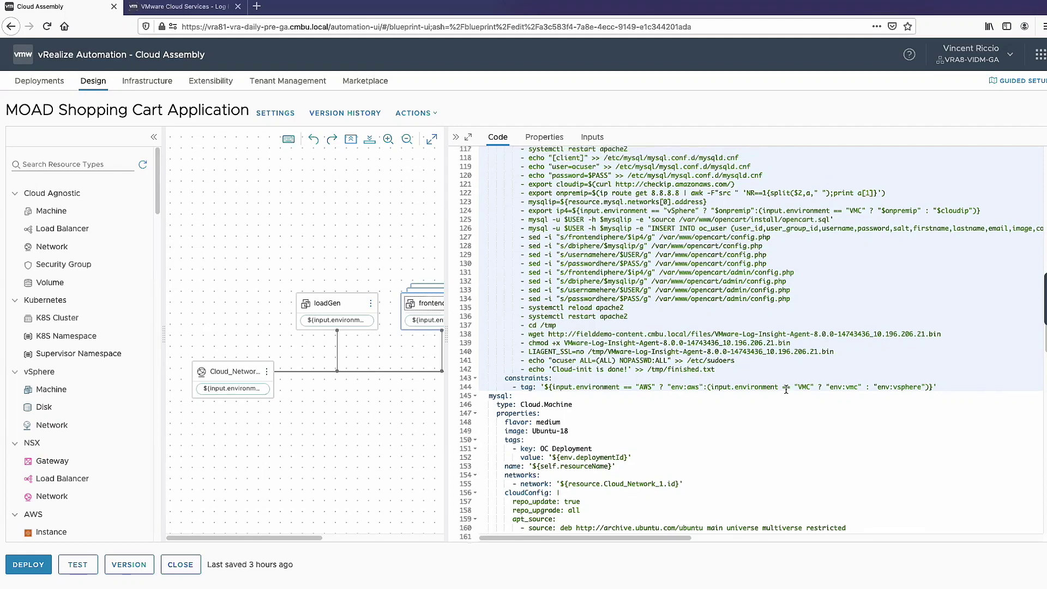
- Add VMC after AWS in the enum list of the template's environment input
{"action": "scroll", "coordinate": [786, 389], "scroll_direction": "up", "scroll_amount": 20}
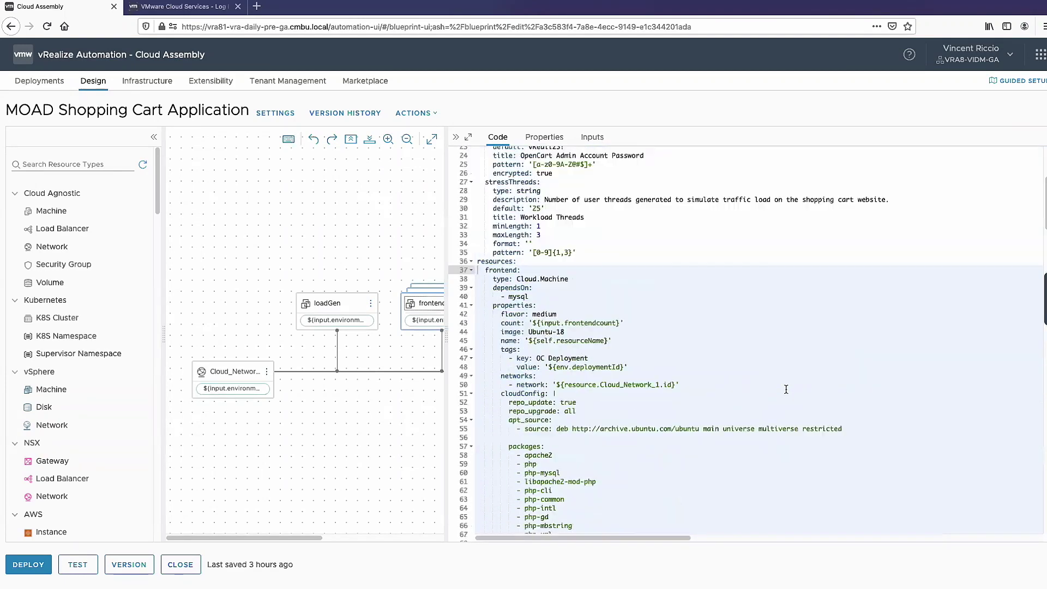
{"action": "scroll", "coordinate": [786, 389], "scroll_direction": "up", "scroll_amount": 2}
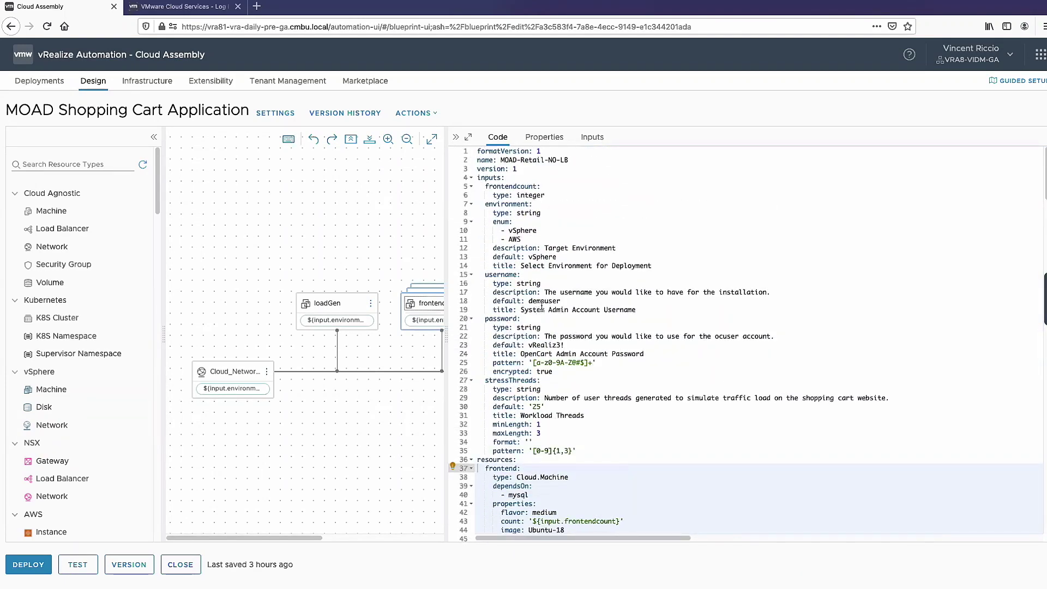
{"action": "left_click", "coordinate": [533, 240]}
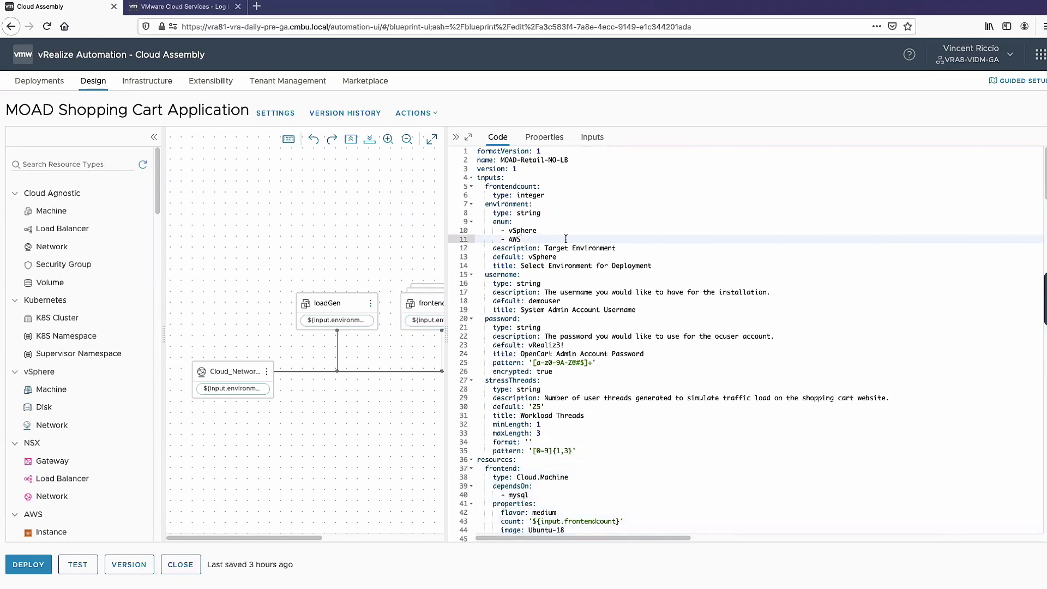
{"action": "key", "text": "Return"}
{"action": "type", "text": "- VMC"}
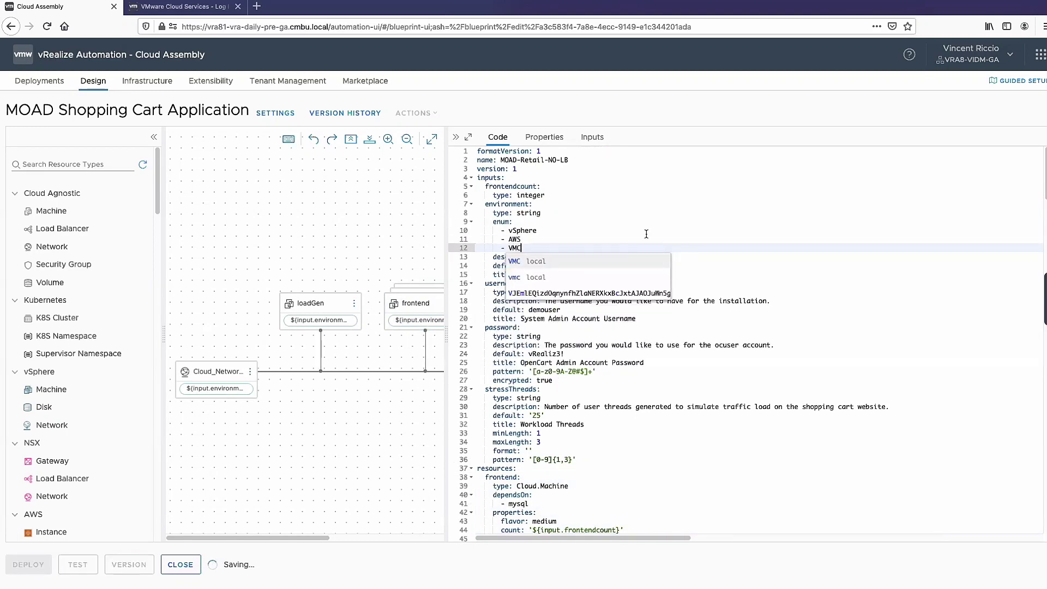
{"action": "left_click", "coordinate": [742, 214]}
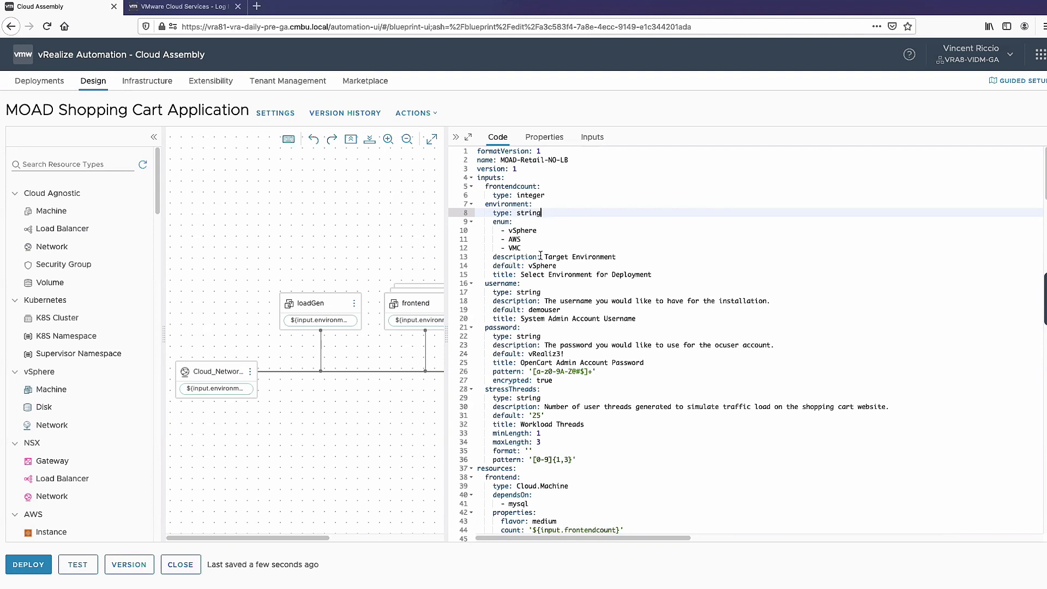
- Examine the template's YAML down through the frontend's users, write_files and runcmd sections, and check the frontend node's environment constraint on the canvas
{"action": "scroll", "coordinate": [554, 319], "scroll_direction": "down", "scroll_amount": 5}
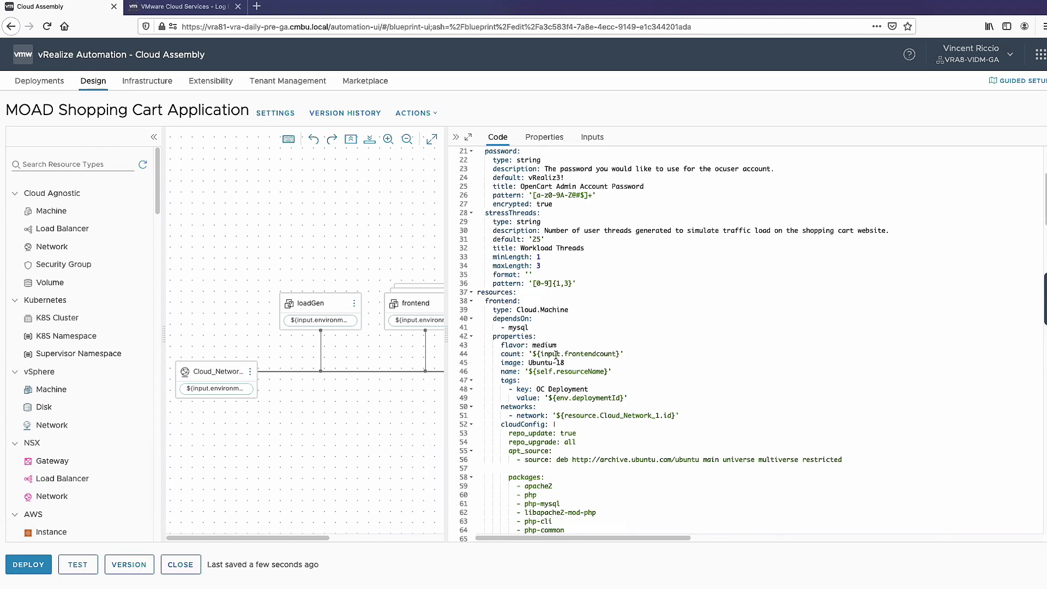
{"action": "left_click_drag", "start_coordinate": [445, 225], "coordinate": [525, 226]}
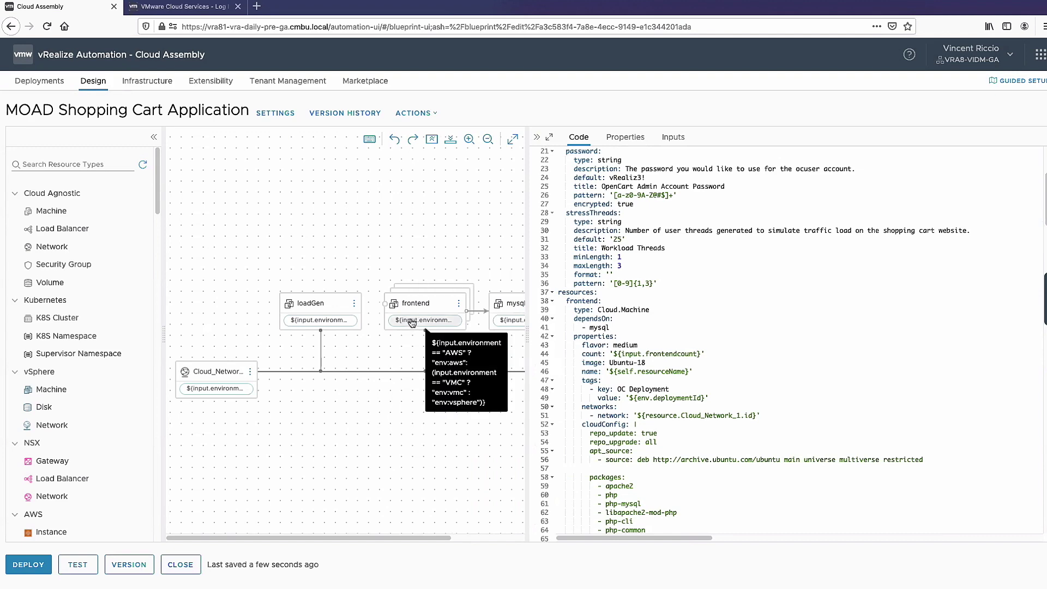
{"action": "left_click_drag", "start_coordinate": [522, 218], "coordinate": [443, 215]}
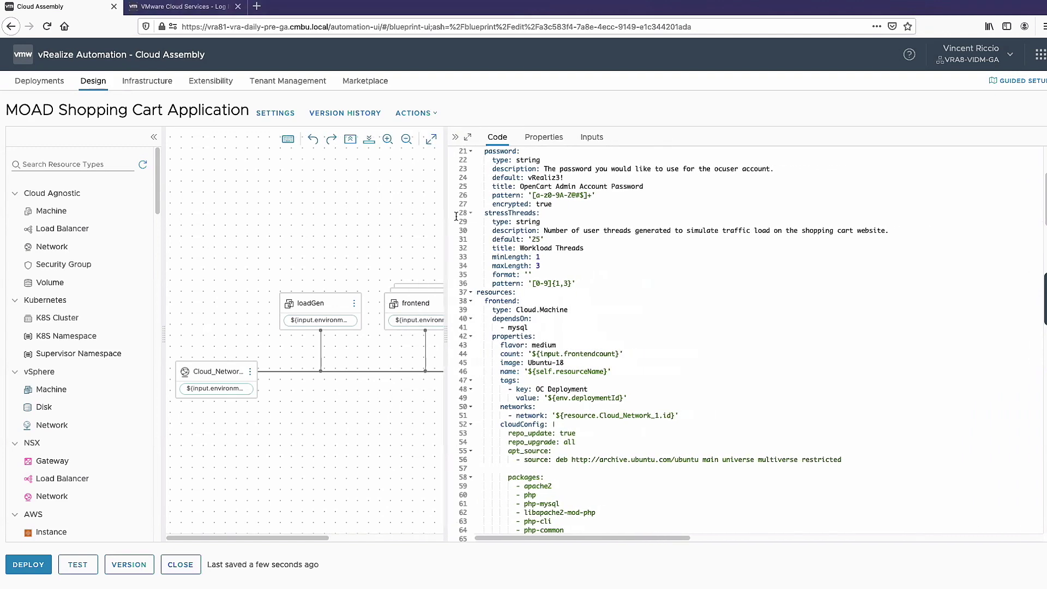
{"action": "scroll", "coordinate": [582, 329], "scroll_direction": "down", "scroll_amount": 10}
{"action": "scroll", "coordinate": [583, 329], "scroll_direction": "up", "scroll_amount": 2}
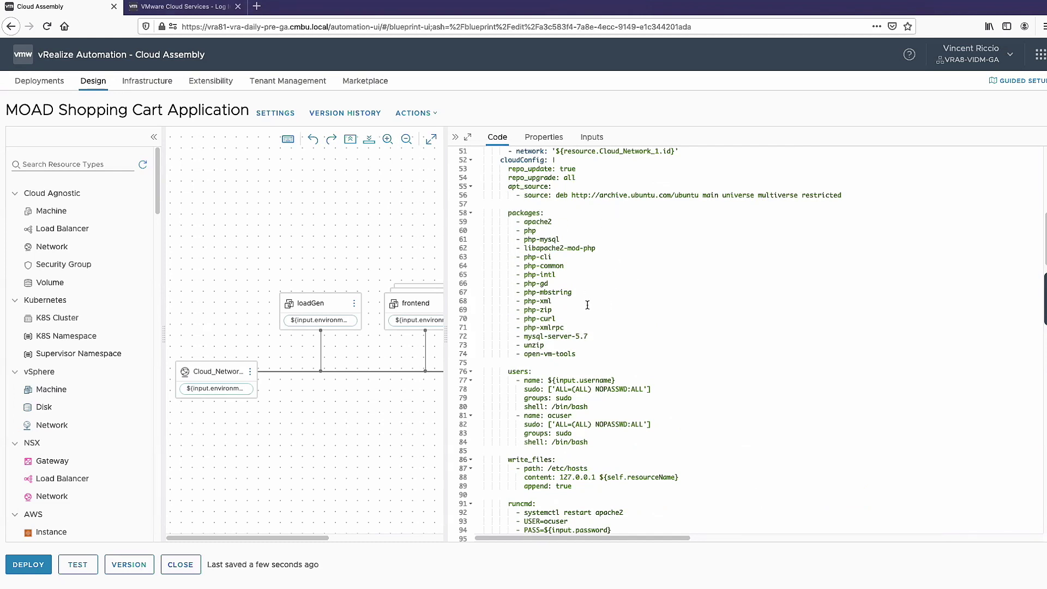
{"action": "scroll", "coordinate": [588, 305], "scroll_direction": "down", "scroll_amount": 6}
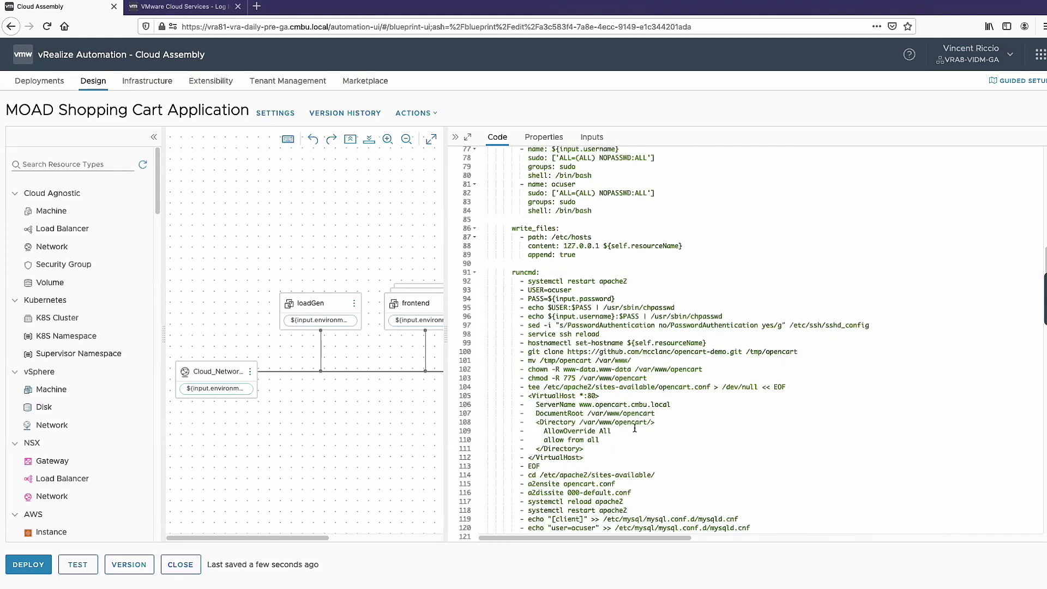
{"action": "scroll", "coordinate": [621, 456], "scroll_direction": "down", "scroll_amount": 2}
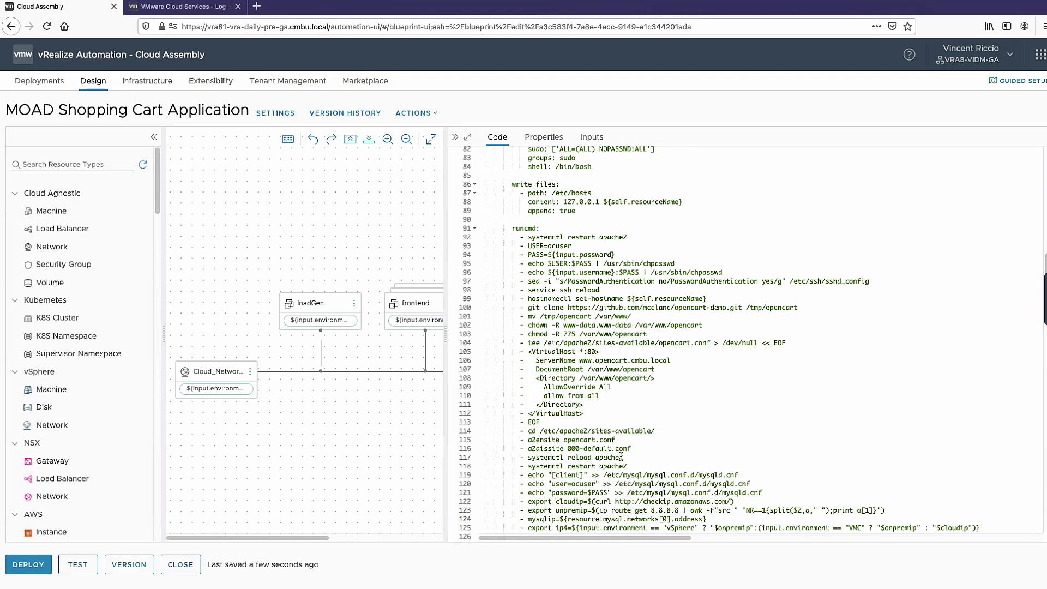
{"action": "scroll", "coordinate": [621, 456], "scroll_direction": "up", "scroll_amount": 15}
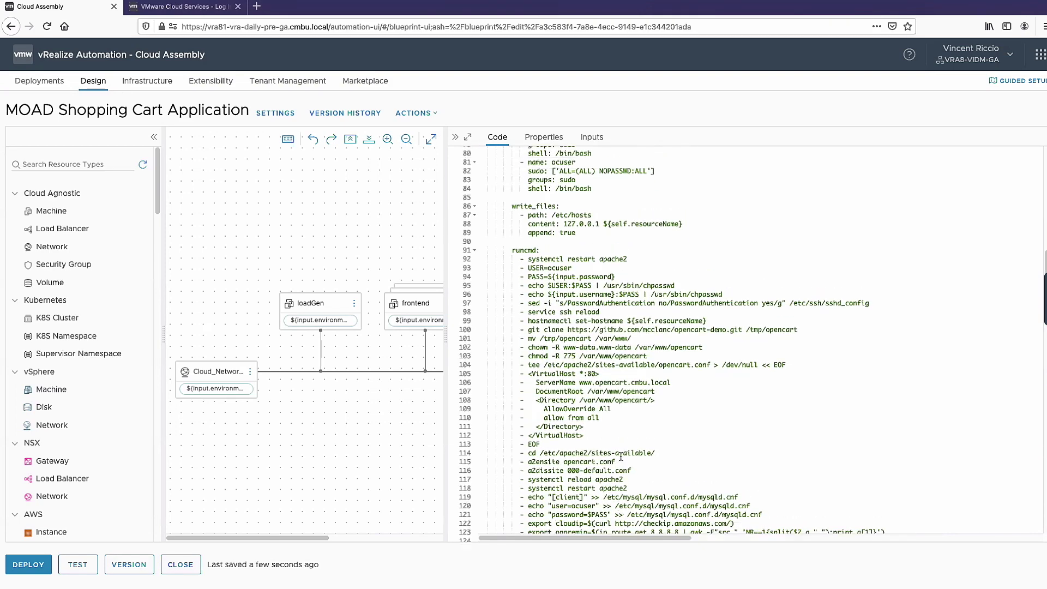
{"action": "scroll", "coordinate": [621, 456], "scroll_direction": "up", "scroll_amount": 2}
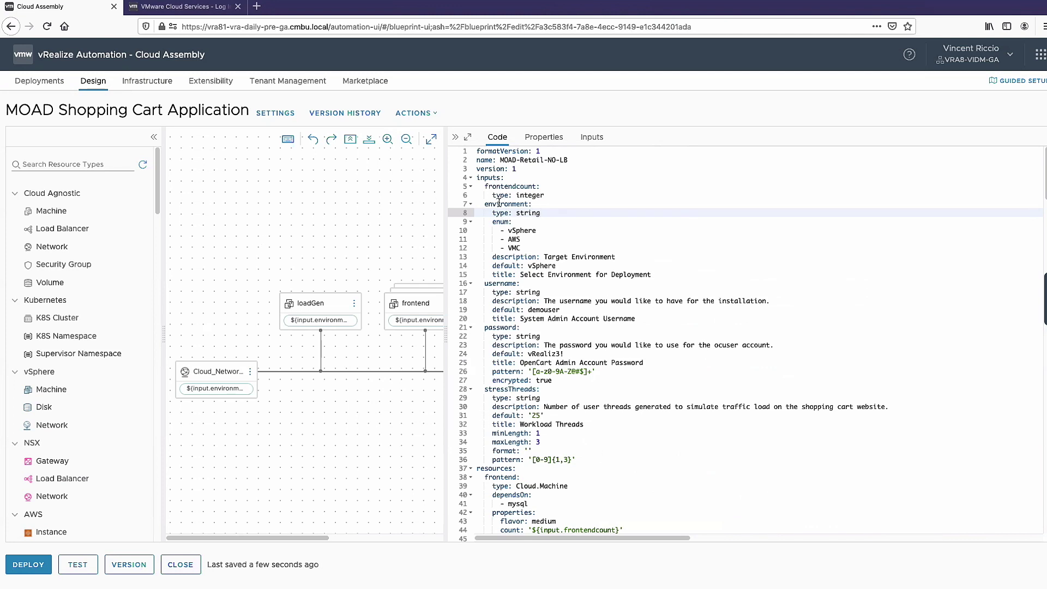
- Review the extensibility subscriptions and actions, and inspect the Python script of the IAM Role - VMC action
{"action": "left_click", "coordinate": [202, 81]}
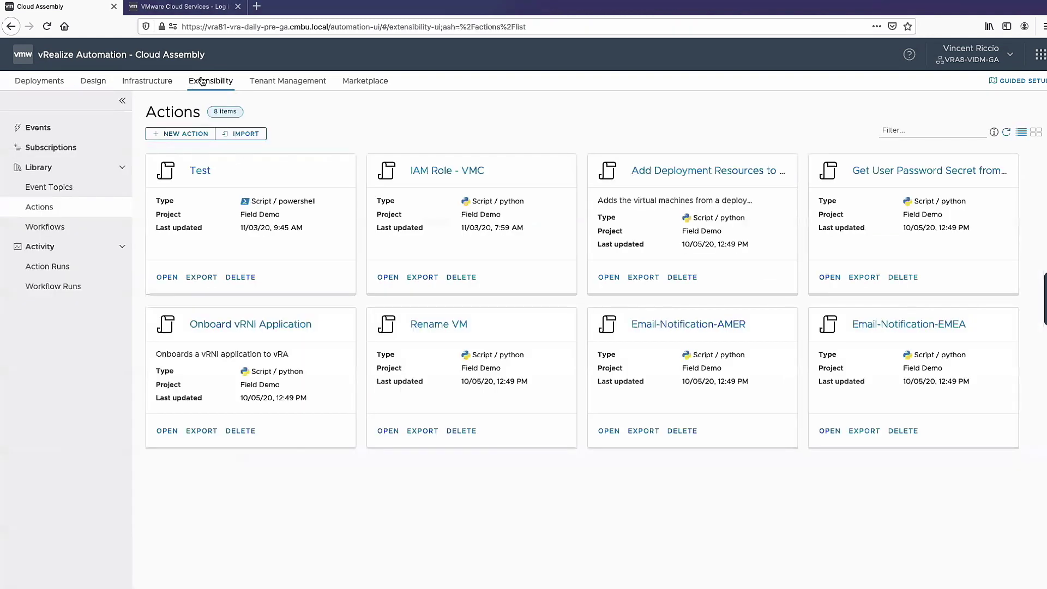
{"action": "left_click", "coordinate": [80, 148]}
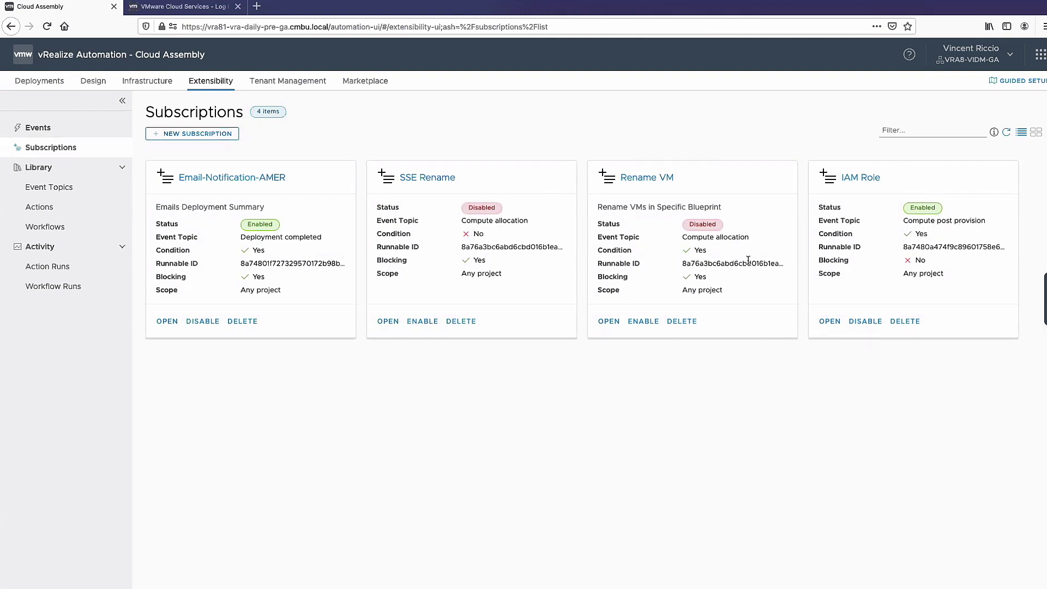
{"action": "left_click", "coordinate": [78, 208]}
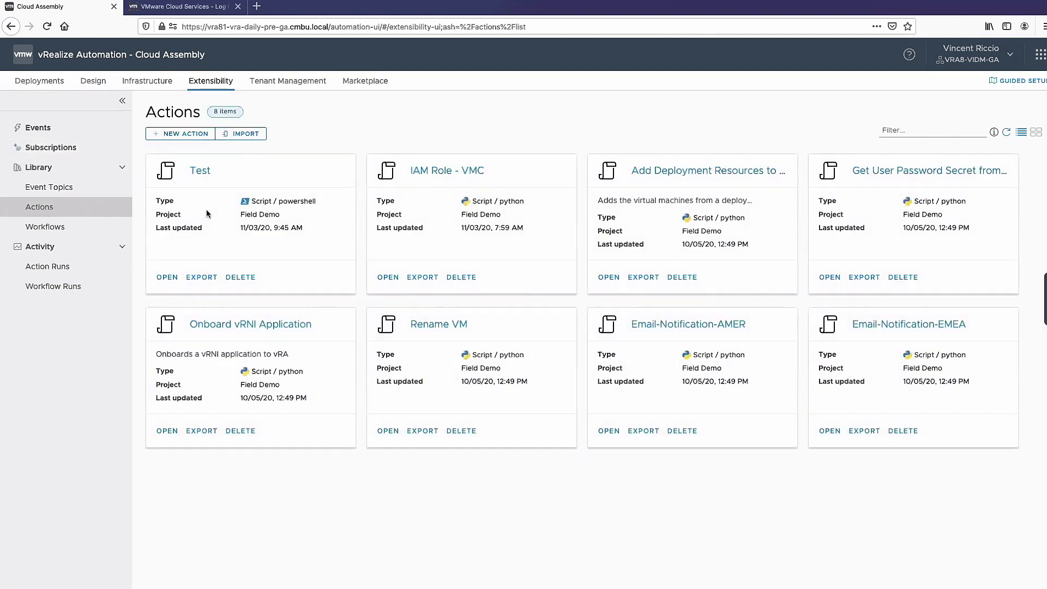
{"action": "left_click", "coordinate": [448, 172]}
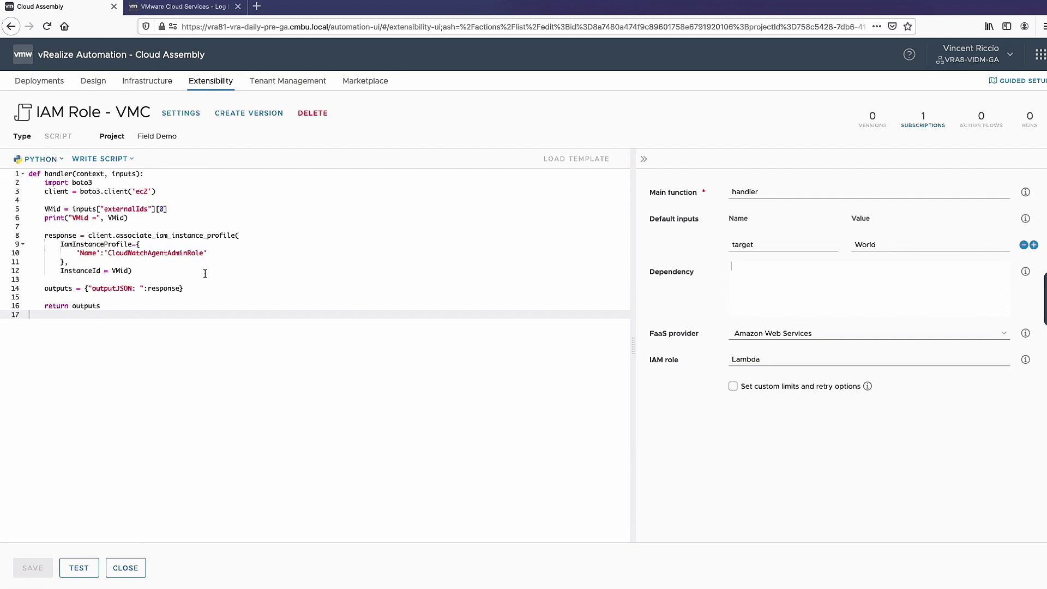
{"action": "left_click", "coordinate": [127, 569]}
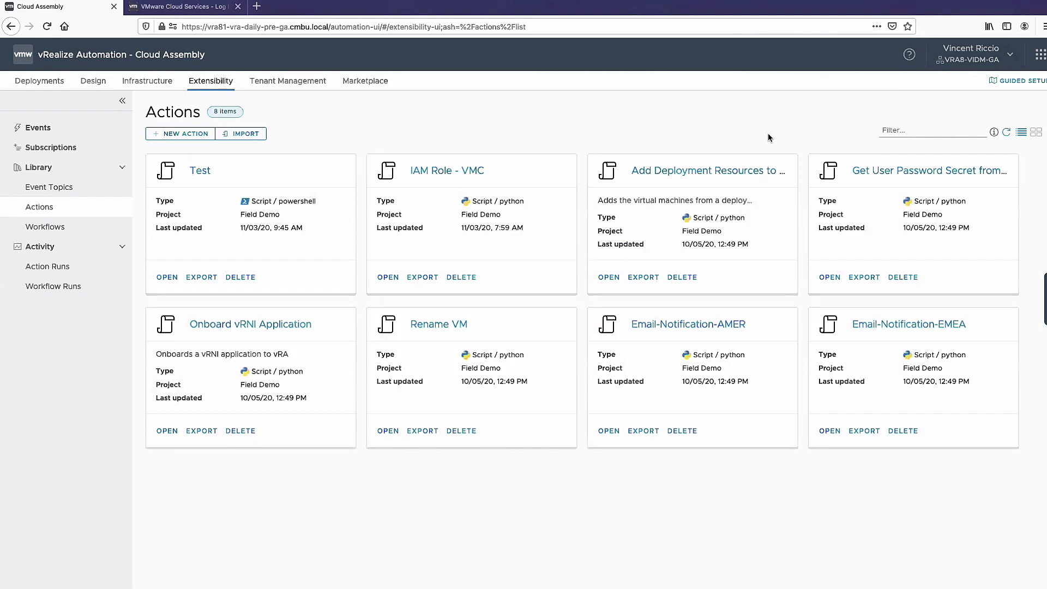
- Switch to Service Broker and start a new catalog request for the MOAD - Shopping Cart Application
{"action": "left_click", "coordinate": [1041, 54]}
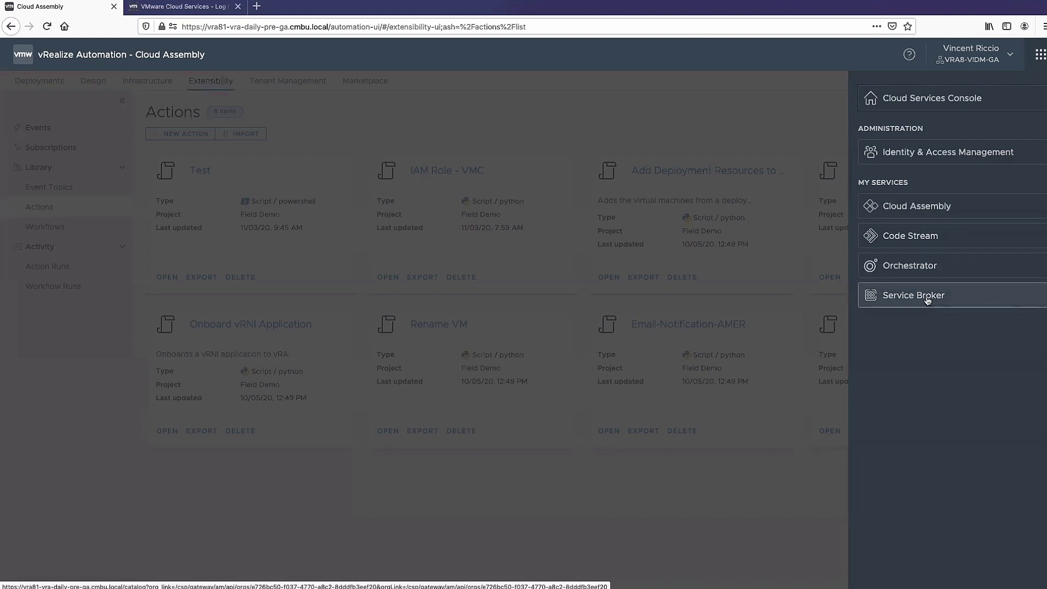
{"action": "left_click", "coordinate": [927, 300]}
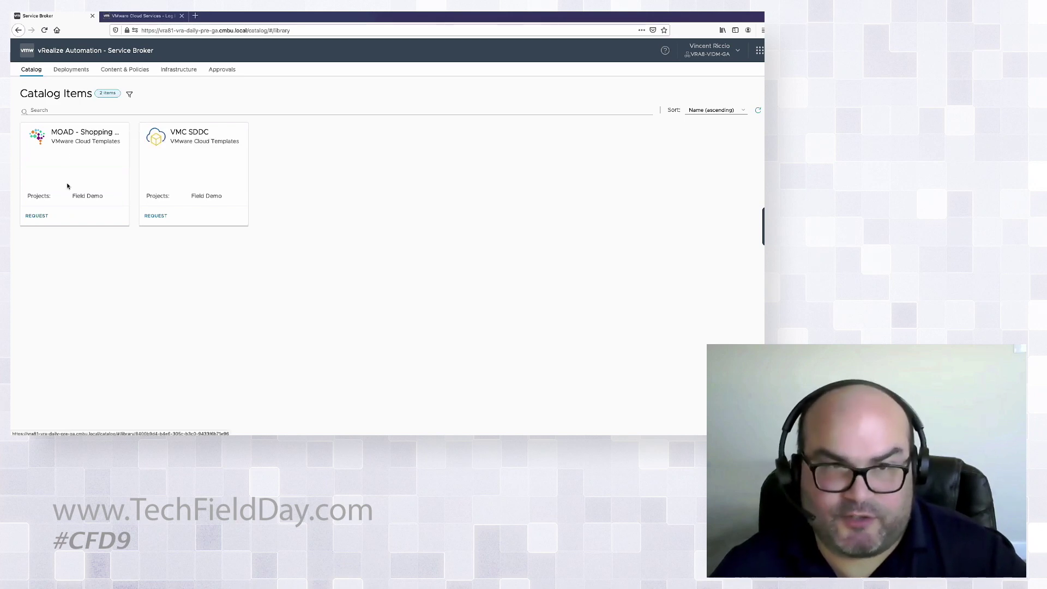
{"action": "left_click", "coordinate": [42, 217]}
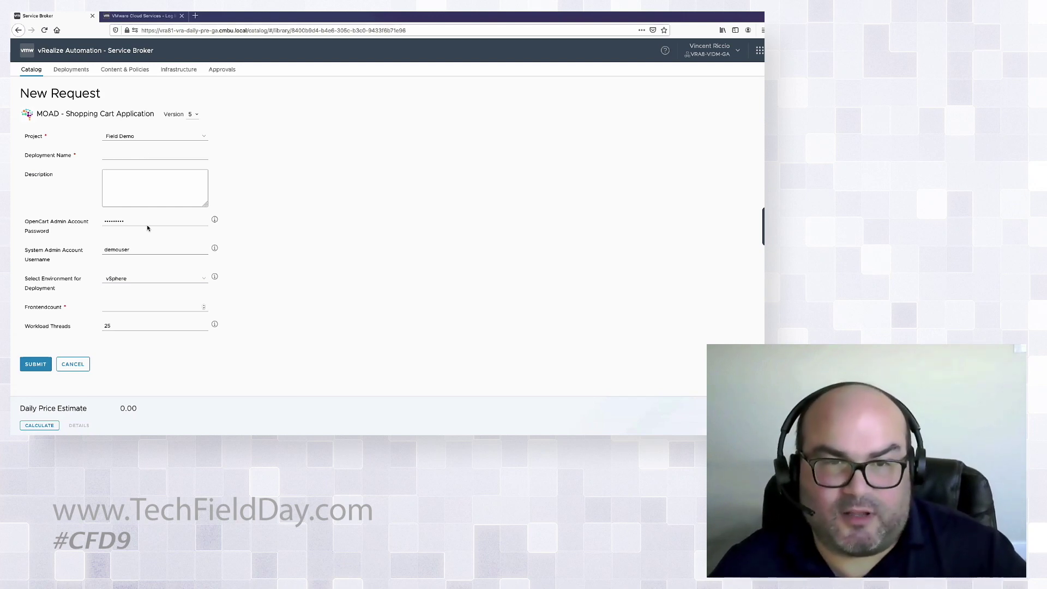
- Fill in the request with the deployment name OpenCart Deployment, VMC as the environment, and a frontend count of 1
{"action": "left_click", "coordinate": [185, 283]}
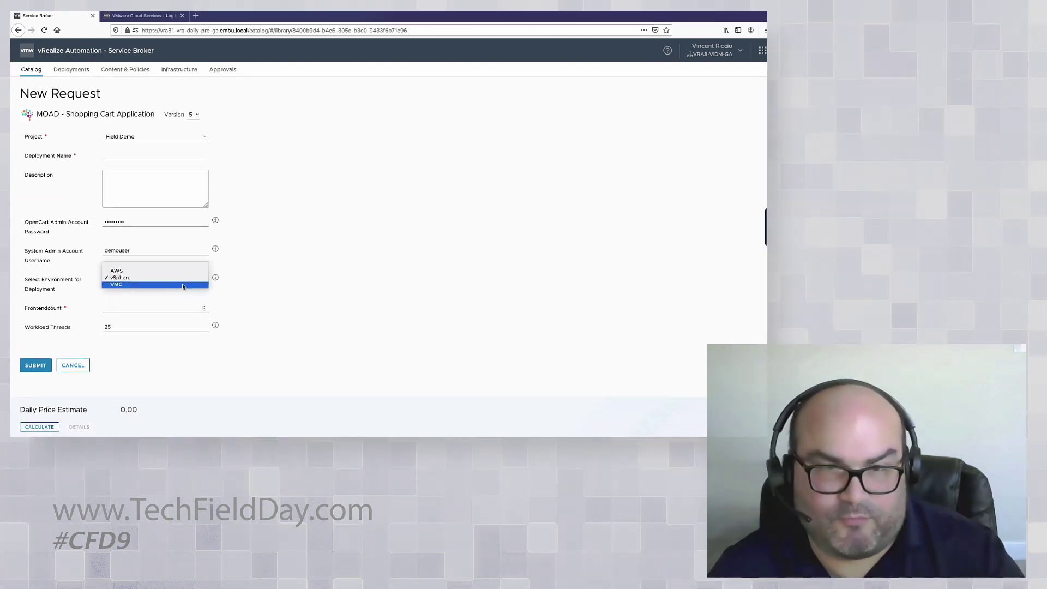
{"action": "left_click", "coordinate": [185, 283]}
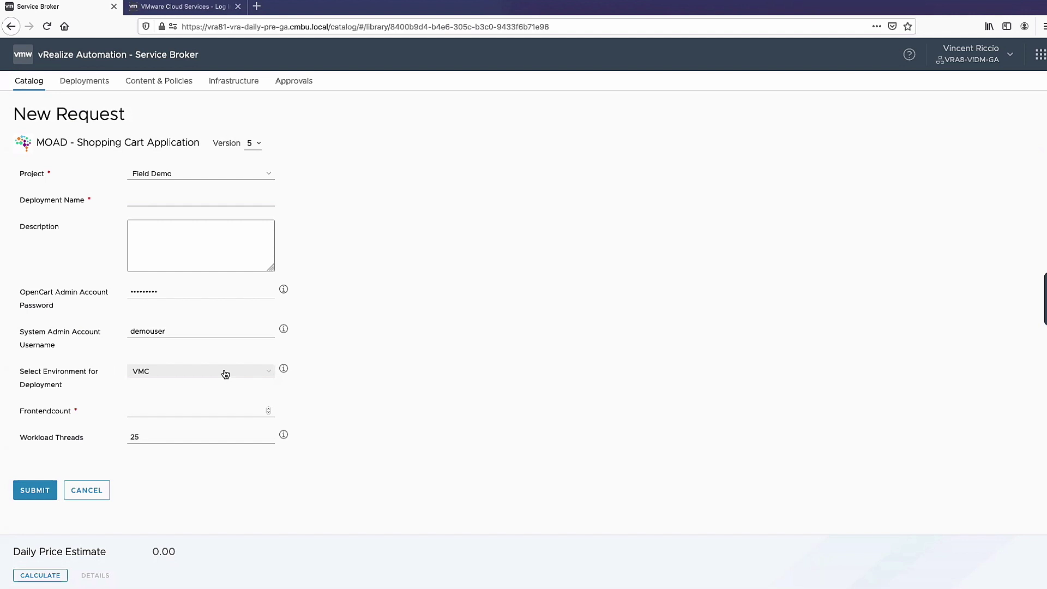
{"action": "left_click", "coordinate": [157, 201]}
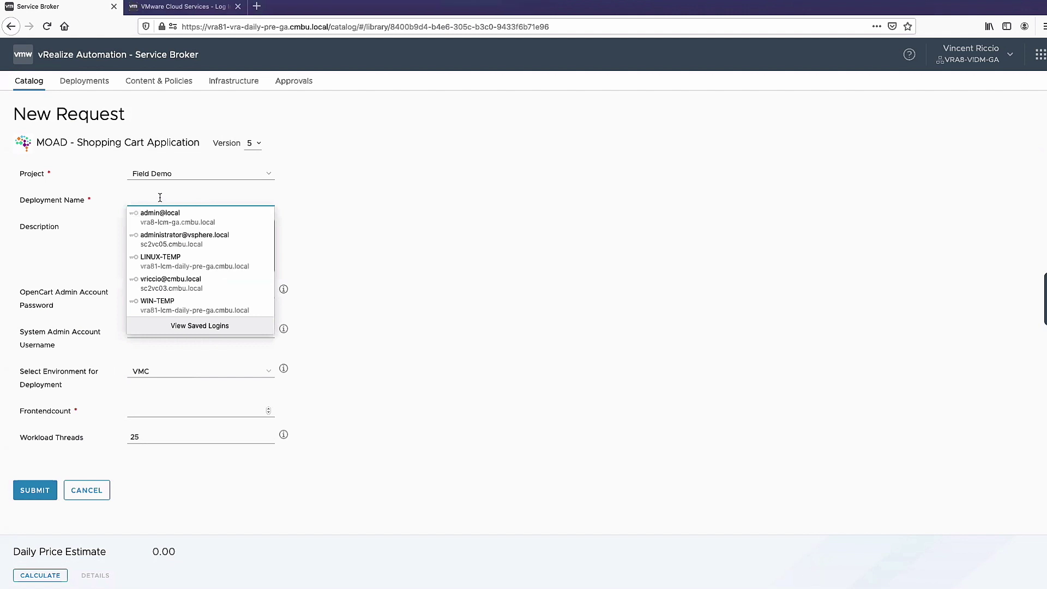
{"action": "type", "text": "OpenCar"}
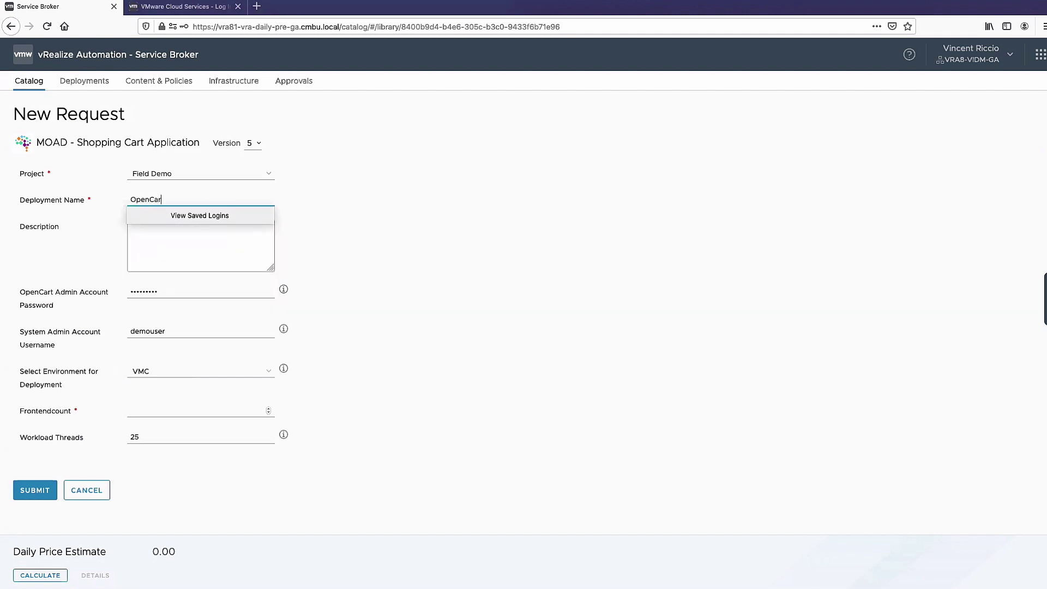
{"action": "type", "text": "t Deployment"}
{"action": "left_click", "coordinate": [305, 270]}
{"action": "left_click", "coordinate": [158, 364]}
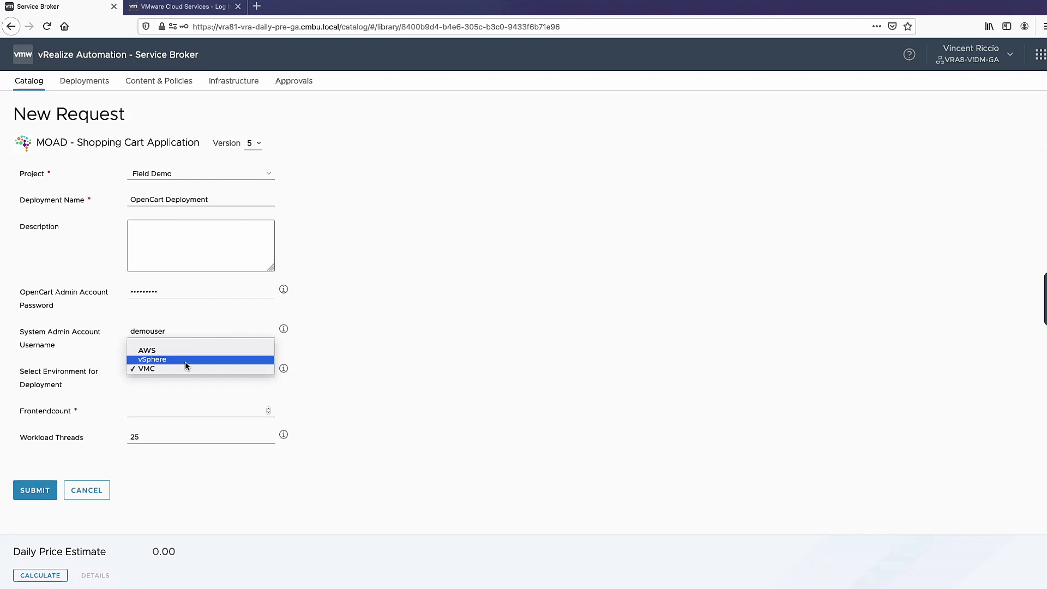
{"action": "left_click", "coordinate": [177, 368]}
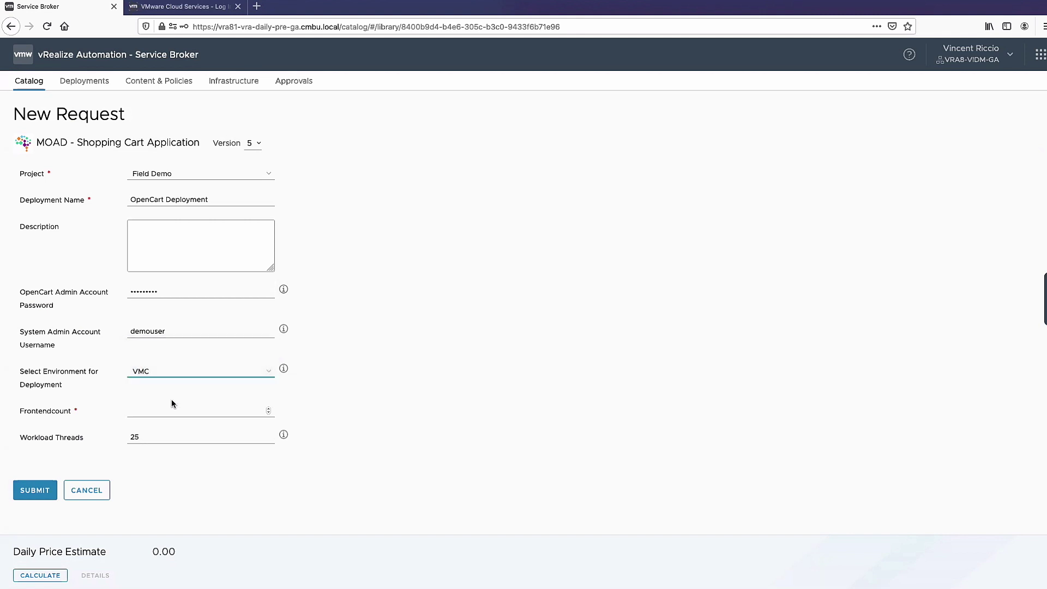
{"action": "left_click", "coordinate": [211, 413]}
- Calculate the request's daily price estimate and review its cost breakdown by resource
{"action": "left_click", "coordinate": [52, 576]}
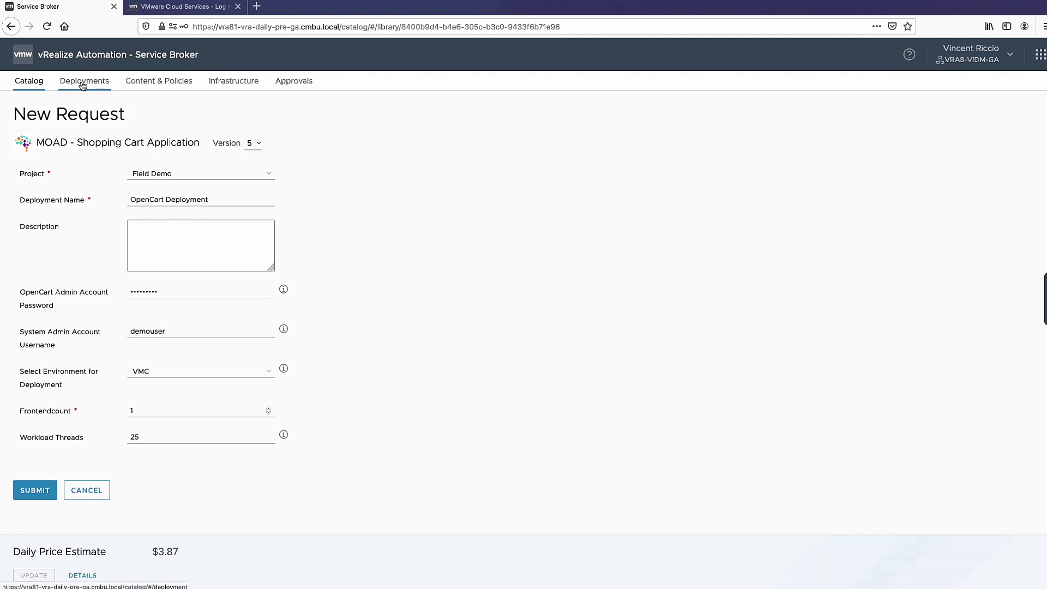
{"action": "left_click", "coordinate": [86, 576]}
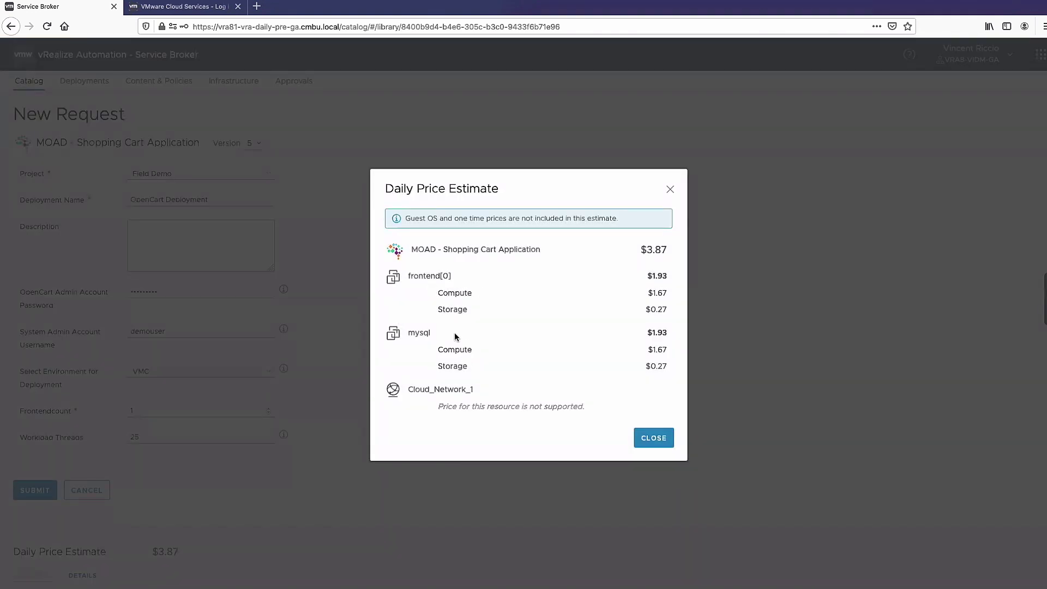
{"action": "left_click", "coordinate": [654, 440]}
- Submit the OpenCart Deployment request and decline to save the login in the browser
{"action": "left_click", "coordinate": [33, 490]}
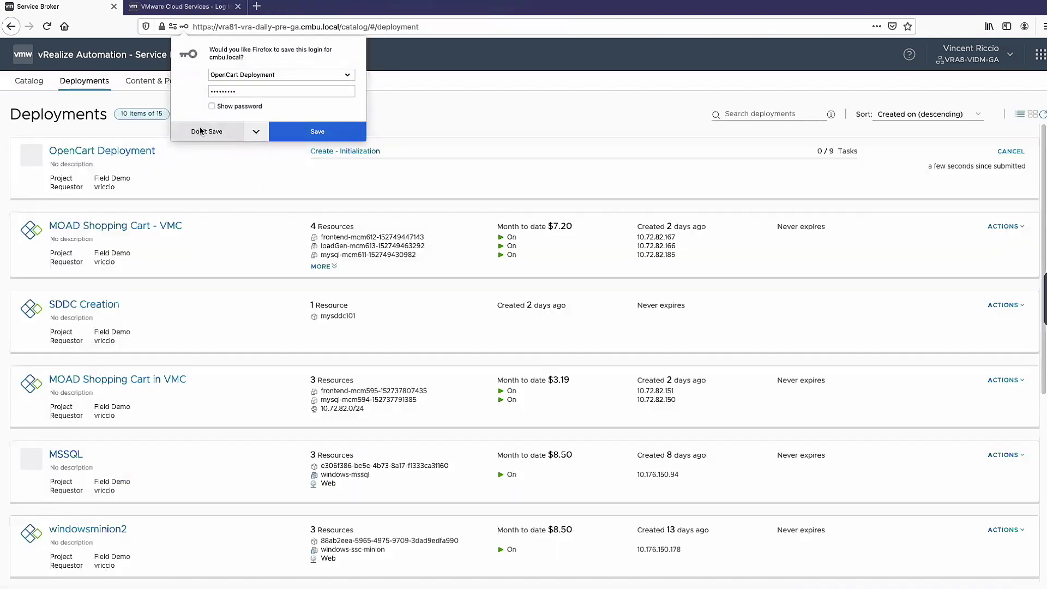
{"action": "left_click", "coordinate": [203, 132]}
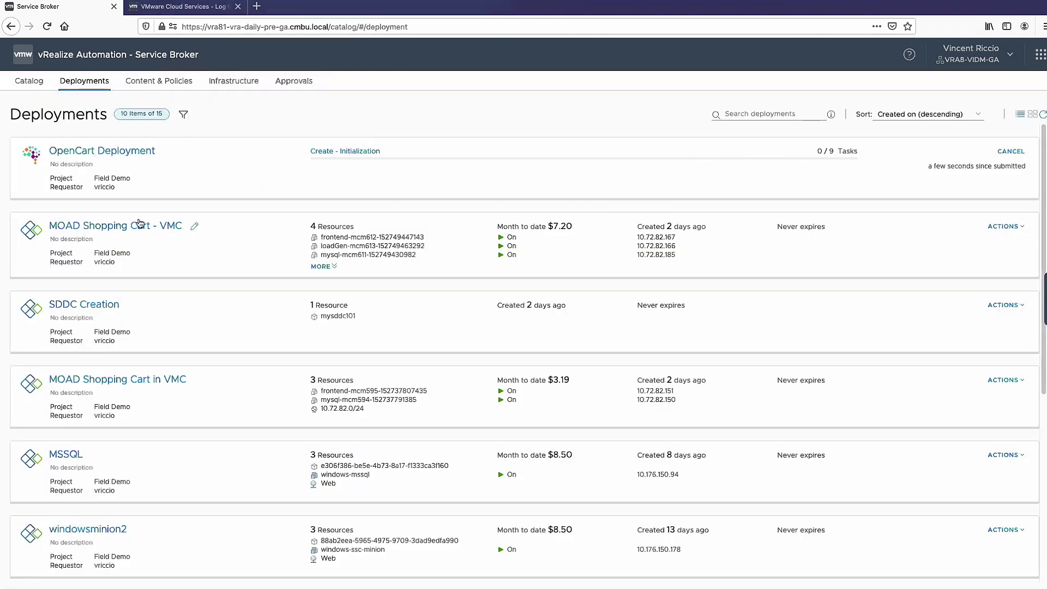
- Open the MOAD Shopping Cart - VMC deployment and check its topology, frontend details and available deployment actions
{"action": "left_click", "coordinate": [135, 230]}
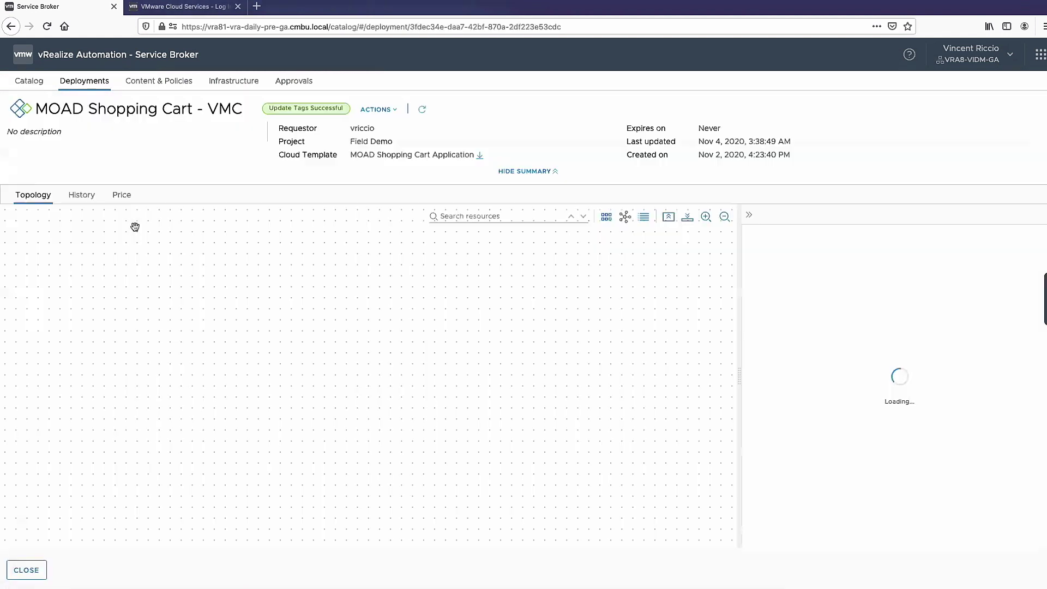
{"action": "left_click", "coordinate": [306, 414]}
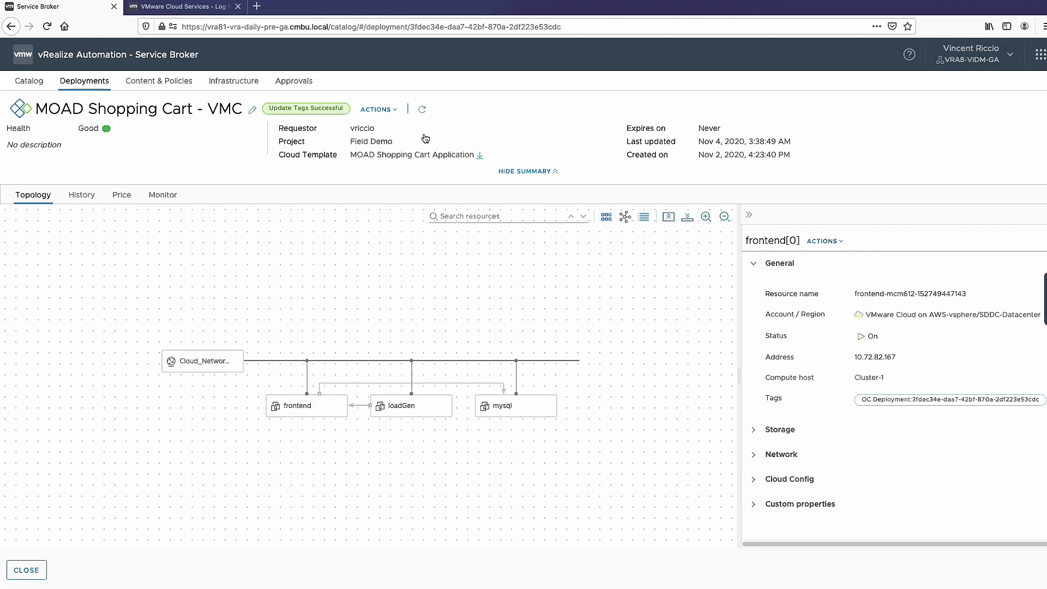
{"action": "left_click", "coordinate": [385, 111]}
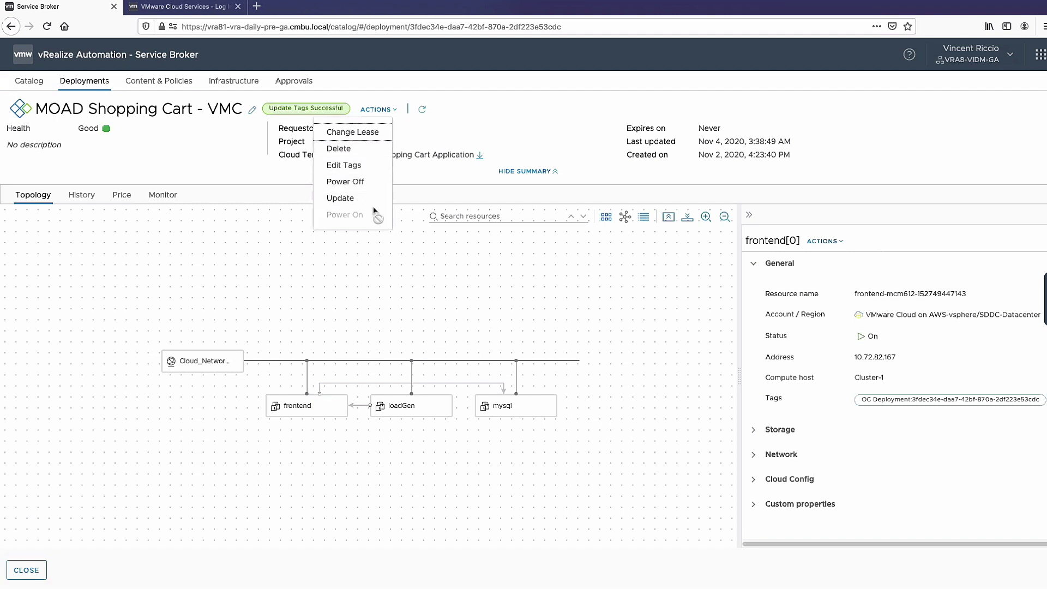
{"action": "key", "text": "Escape"}
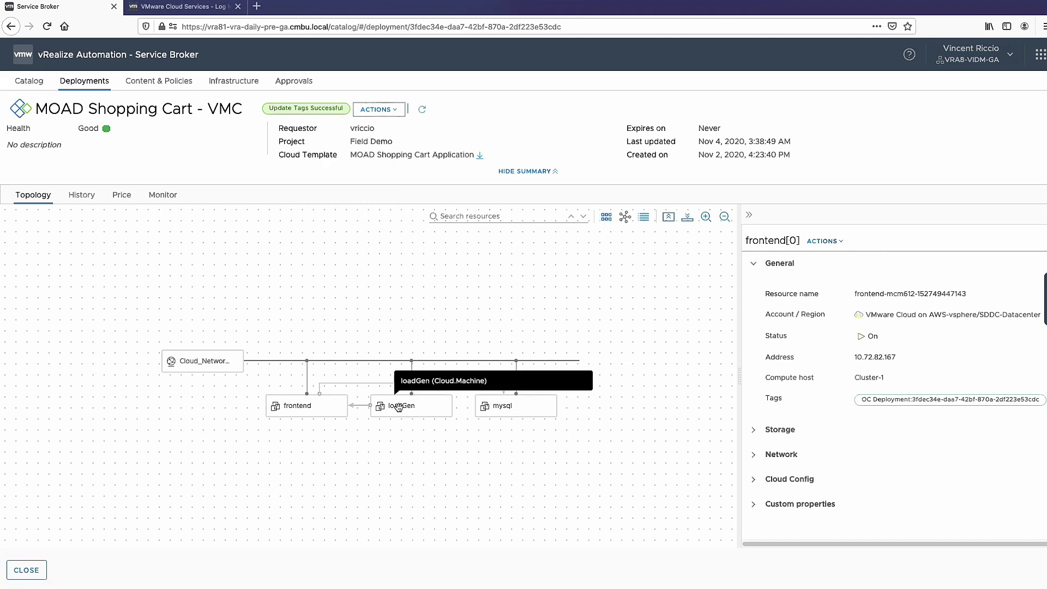
- Review the full list of day-2 actions available for the frontend machine
{"action": "left_click", "coordinate": [310, 409]}
{"action": "left_click", "coordinate": [812, 241]}
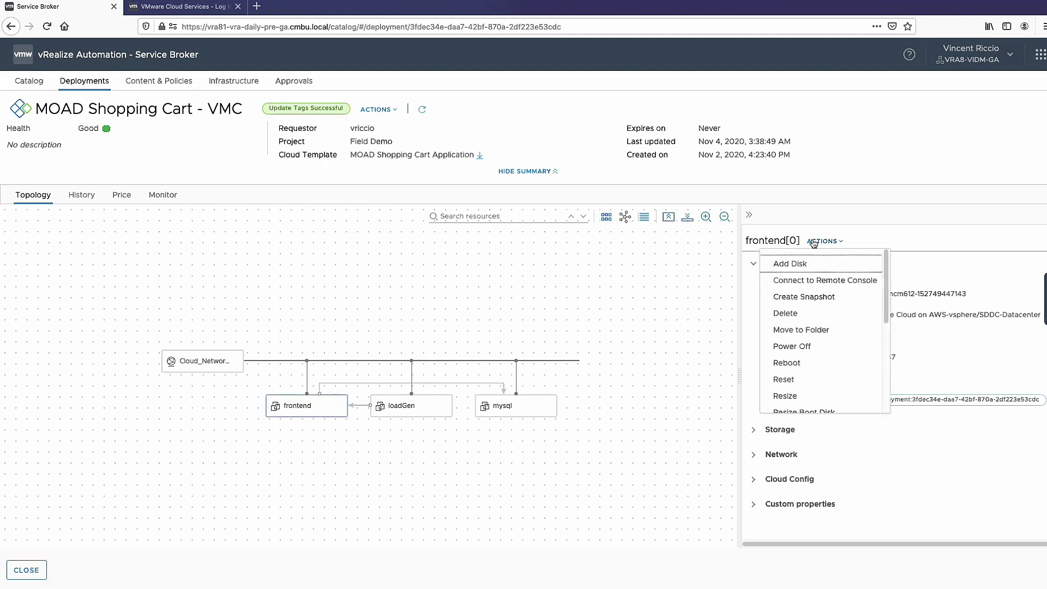
{"action": "scroll", "coordinate": [808, 314], "scroll_direction": "down", "scroll_amount": 1}
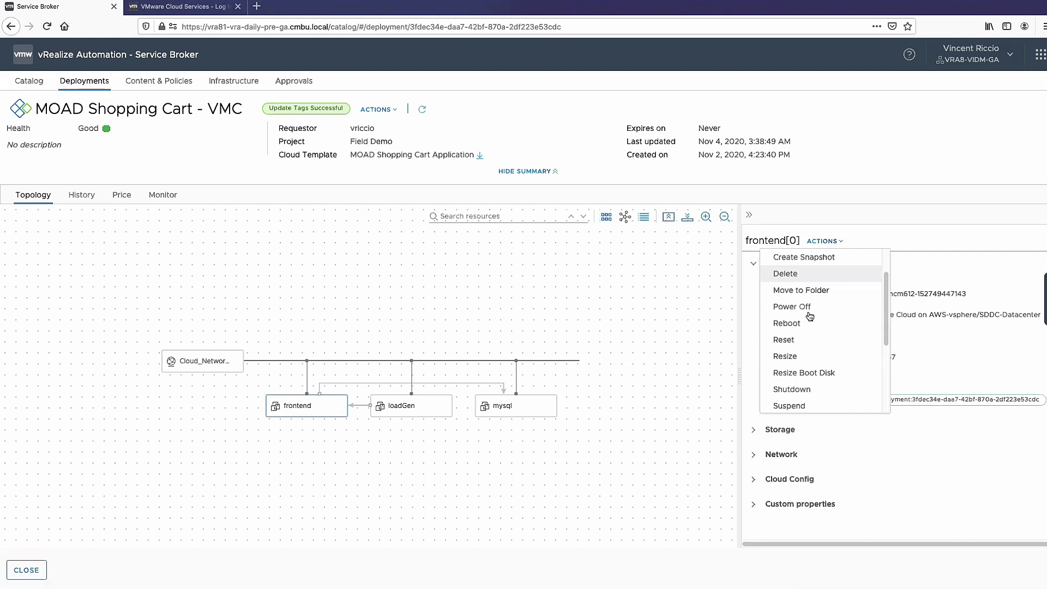
{"action": "scroll", "coordinate": [810, 316], "scroll_direction": "down", "scroll_amount": 3}
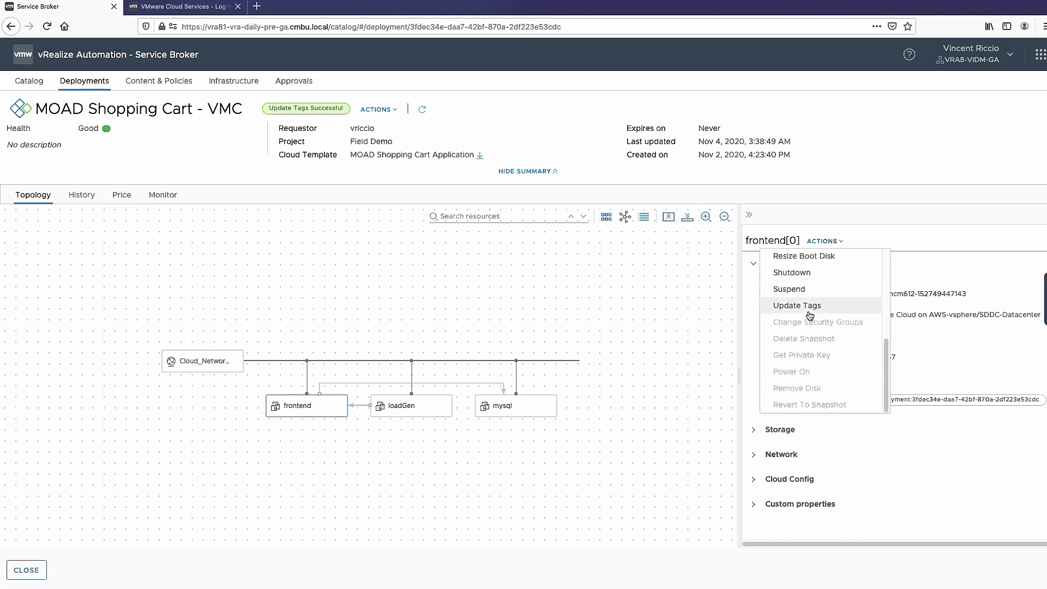
{"action": "scroll", "coordinate": [810, 316], "scroll_direction": "up", "scroll_amount": 5}
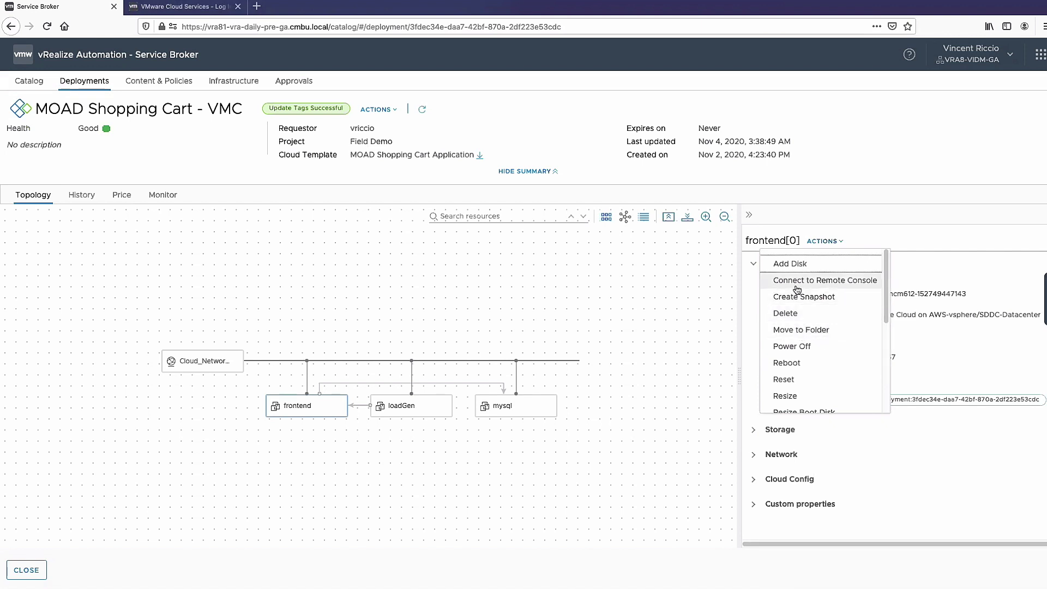
- Update the frontend machine's tags by adding the key app with the value opencart, and submit the change
{"action": "scroll", "coordinate": [806, 353], "scroll_direction": "down", "scroll_amount": 3}
{"action": "scroll", "coordinate": [805, 355], "scroll_direction": "down", "scroll_amount": 1}
{"action": "left_click", "coordinate": [805, 353]}
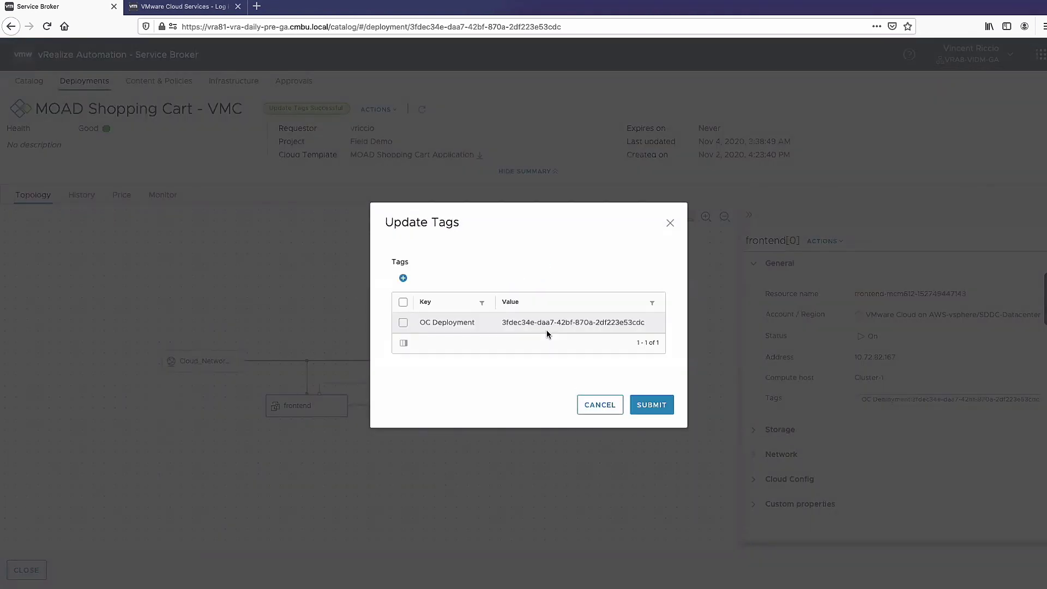
{"action": "left_click", "coordinate": [403, 278]}
{"action": "left_click", "coordinate": [525, 299]}
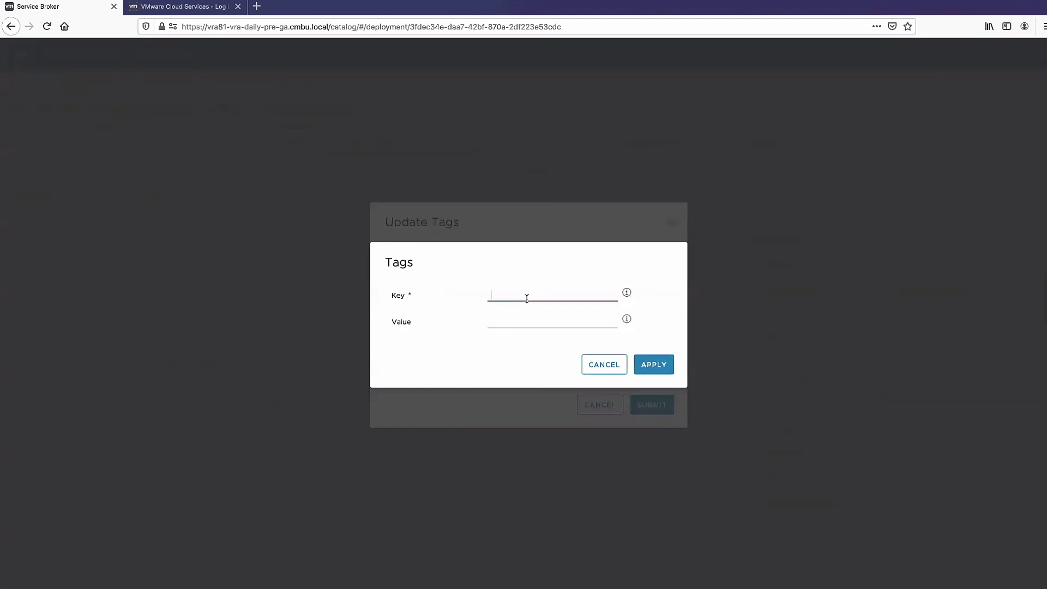
{"action": "key", "text": "Tab"}
{"action": "key", "text": "Tab"}
{"action": "type", "text": "ope"}
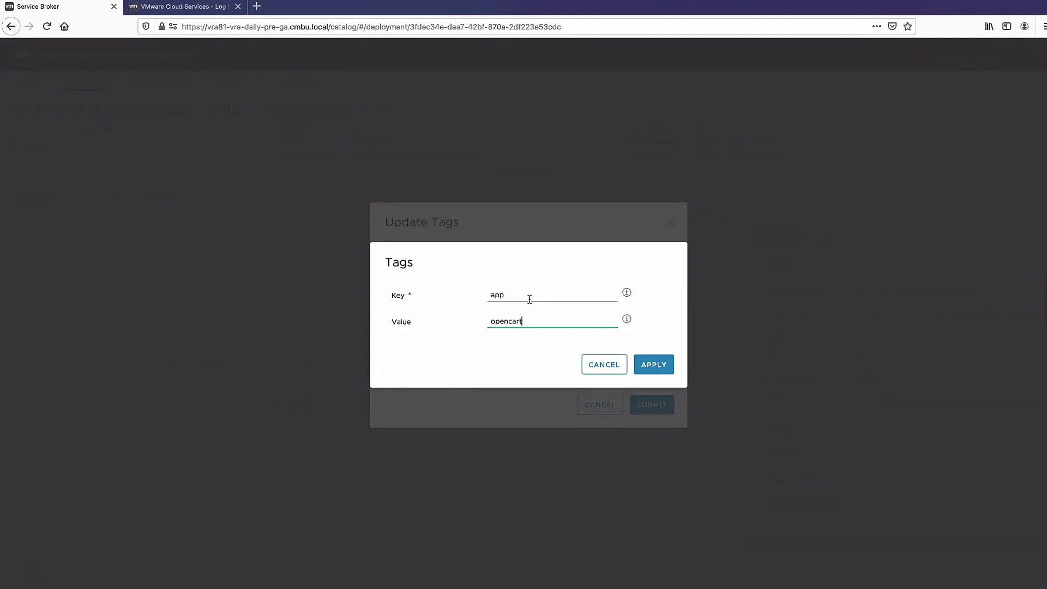
{"action": "left_click", "coordinate": [653, 365]}
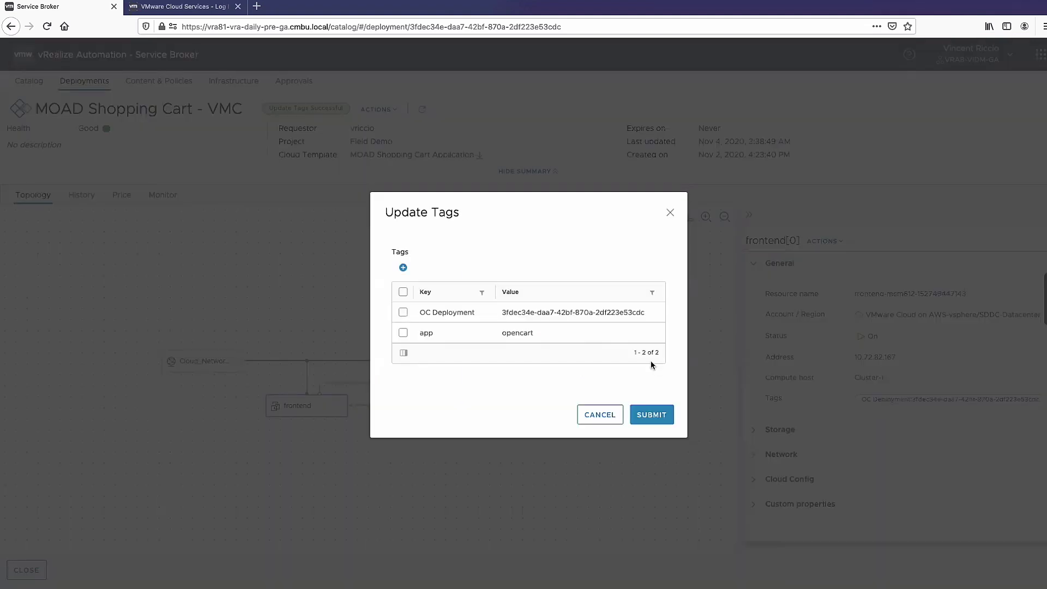
{"action": "left_click", "coordinate": [650, 415]}
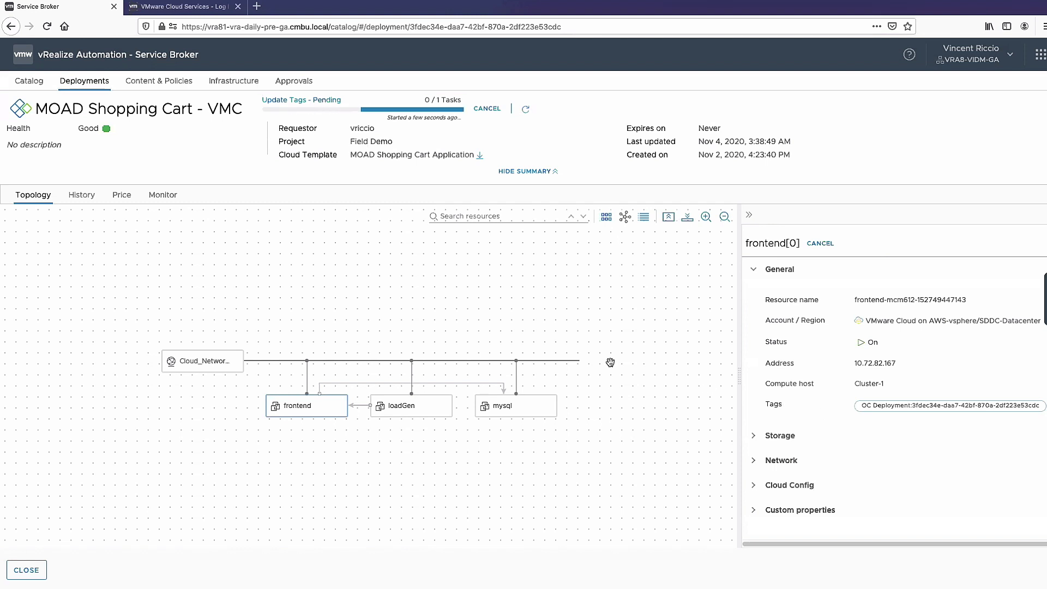
- Examine the deployment's history, comparing the request details of the earlier Update Tags action with those of the newest one
{"action": "left_click", "coordinate": [305, 405]}
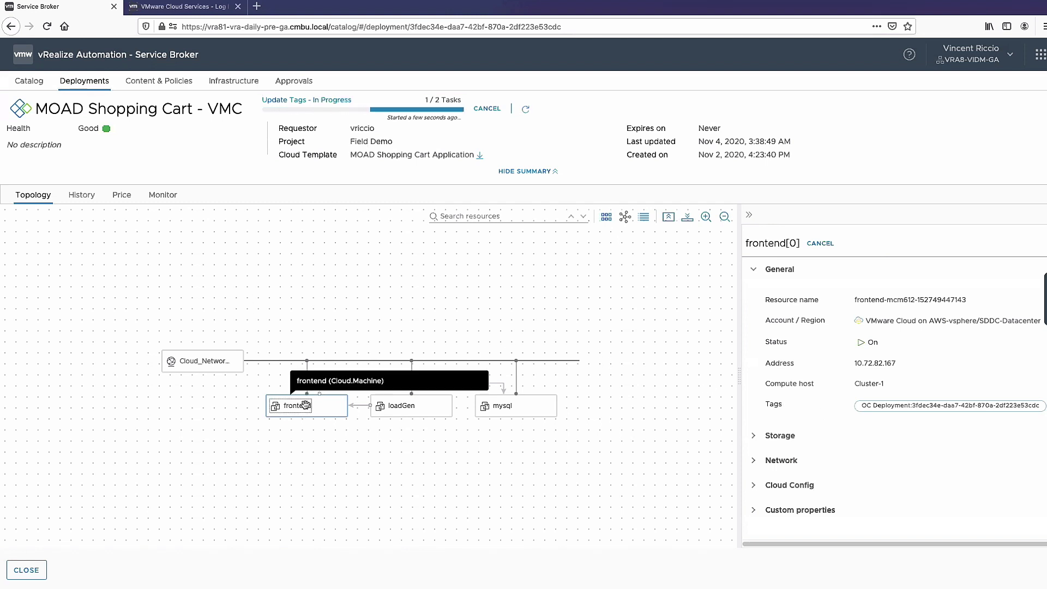
{"action": "left_click", "coordinate": [82, 195]}
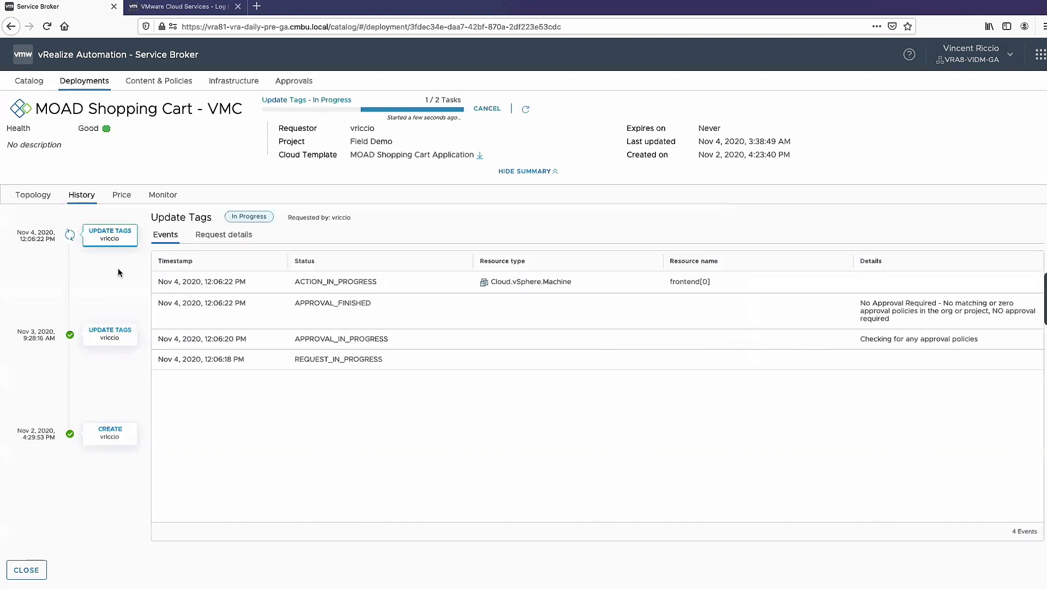
{"action": "left_click", "coordinate": [110, 332]}
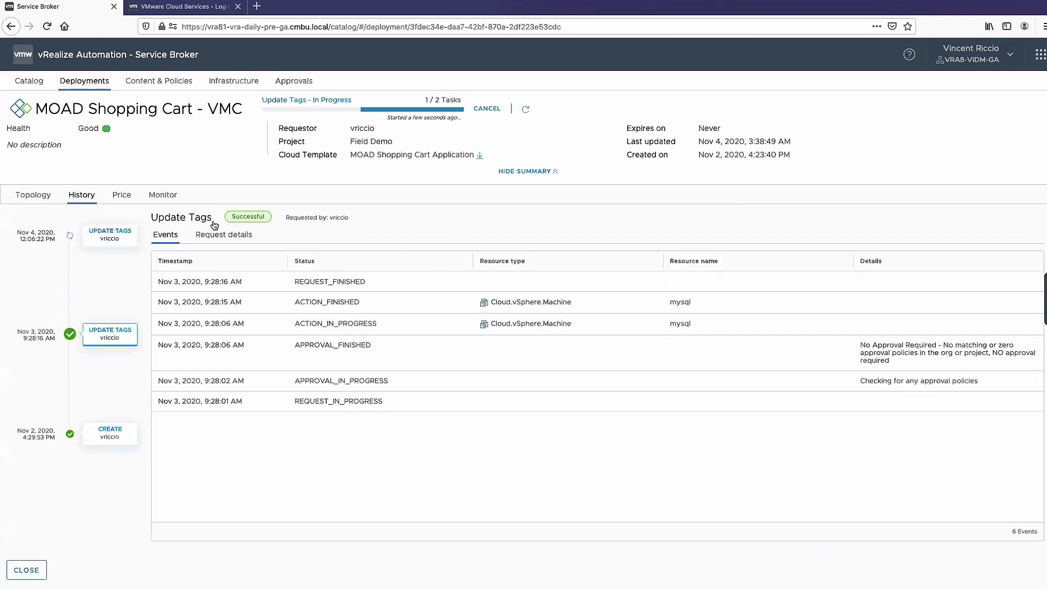
{"action": "left_click", "coordinate": [223, 235]}
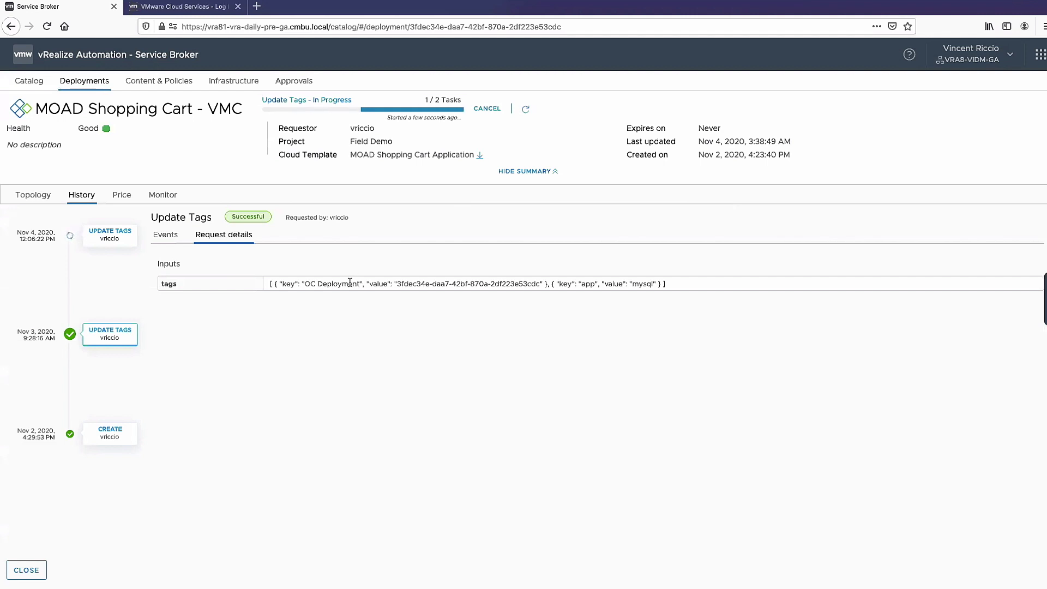
{"action": "left_click_drag", "start_coordinate": [349, 284], "coordinate": [511, 293]}
{"action": "left_click", "coordinate": [586, 278]}
{"action": "left_click", "coordinate": [137, 236]}
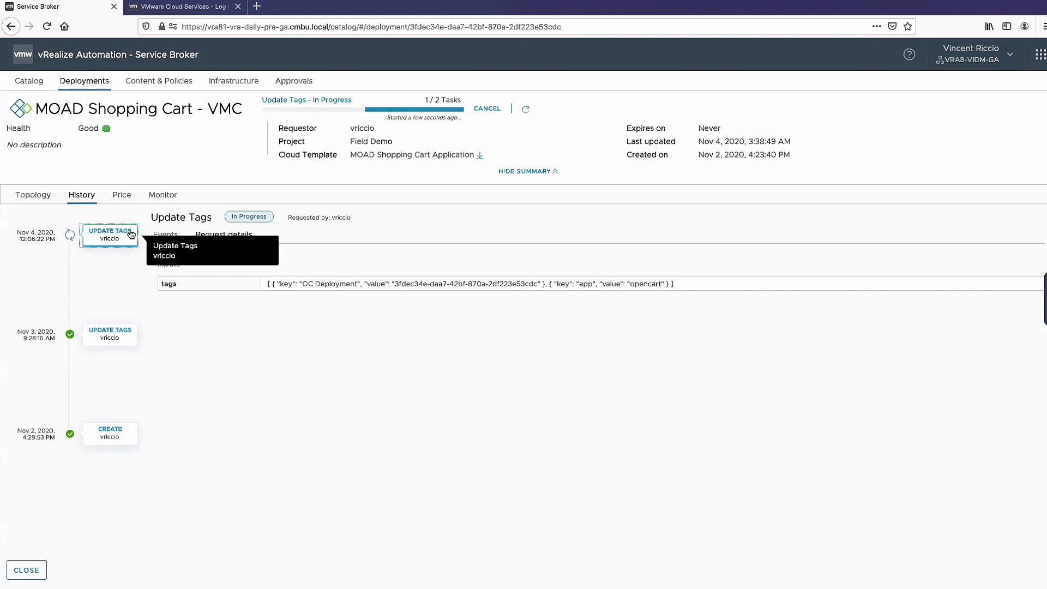
- Check the deployment's daily price chart and the frontend machine's CPU, memory, IOPS and network monitoring charts
{"action": "left_click", "coordinate": [123, 196]}
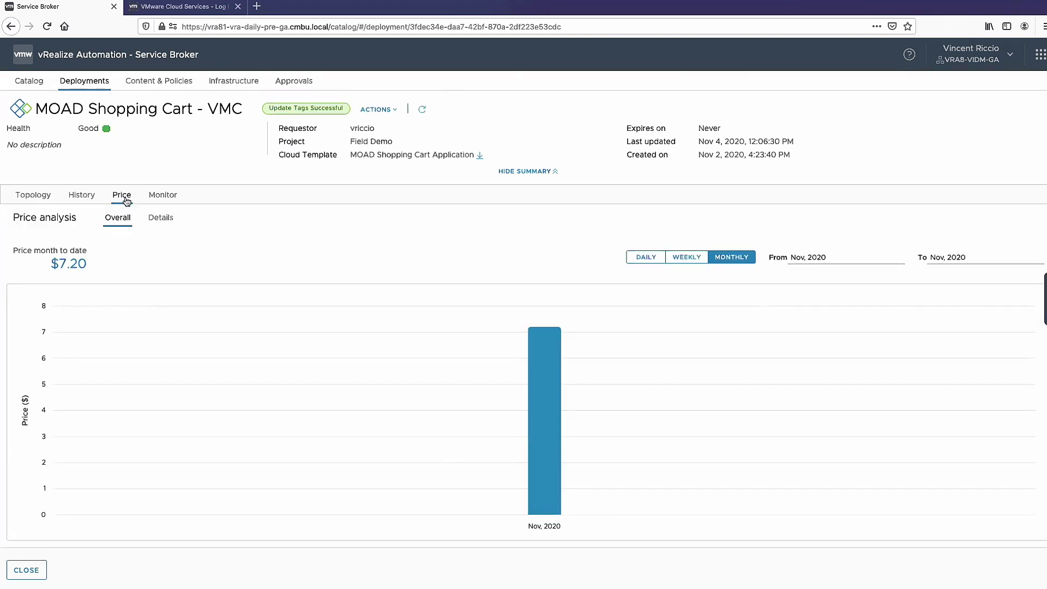
{"action": "left_click", "coordinate": [645, 259]}
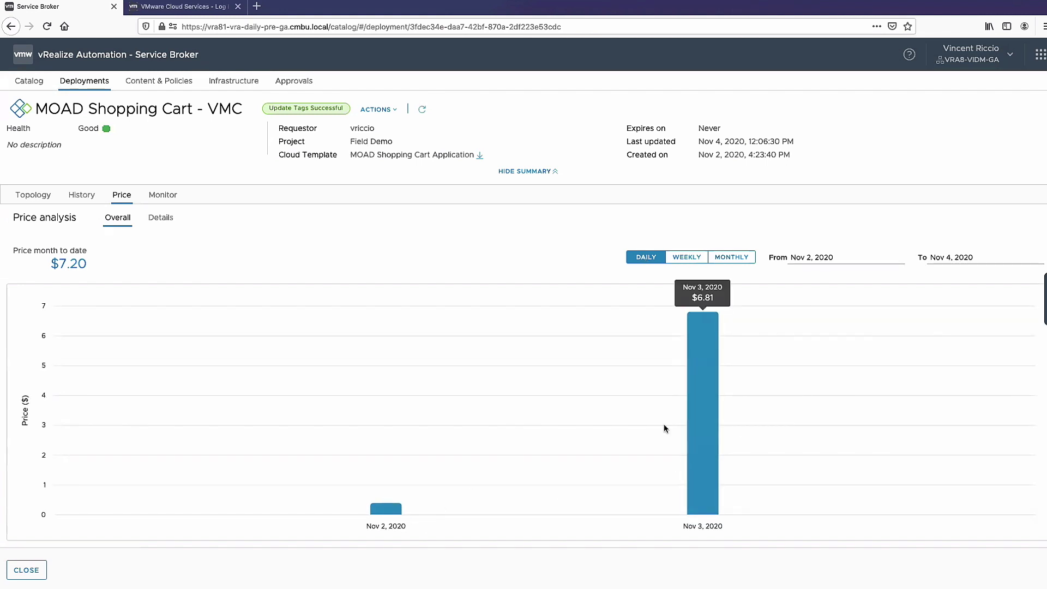
{"action": "left_click", "coordinate": [163, 197]}
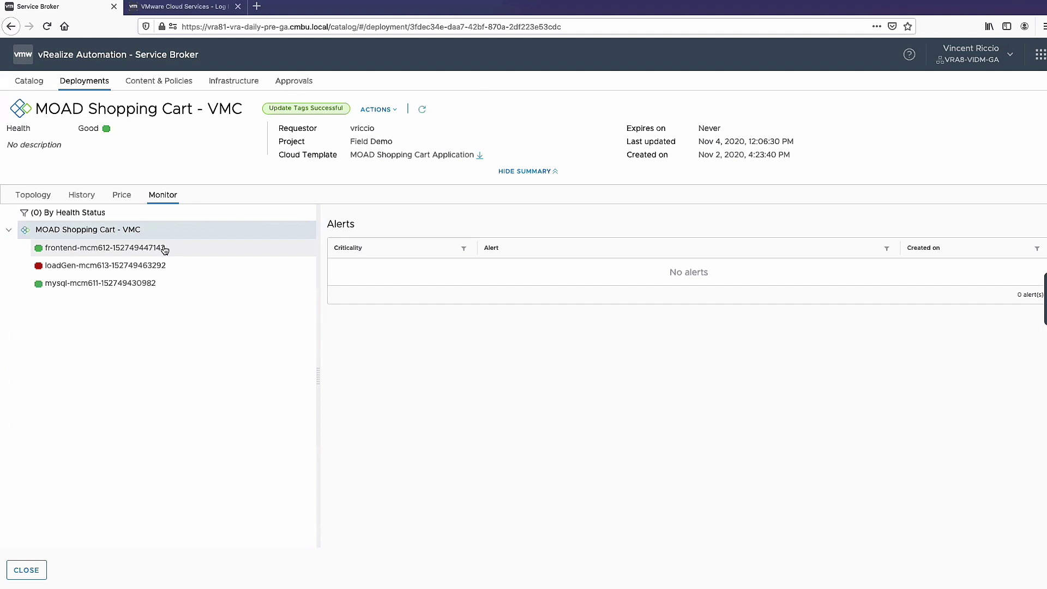
{"action": "left_click", "coordinate": [164, 250]}
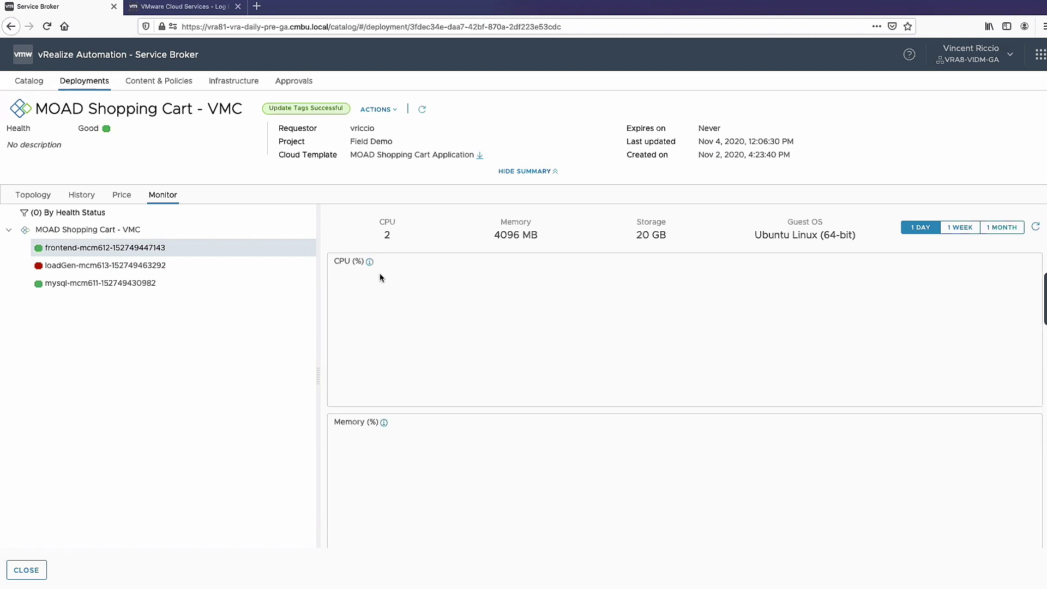
{"action": "scroll", "coordinate": [567, 409], "scroll_direction": "down", "scroll_amount": 5}
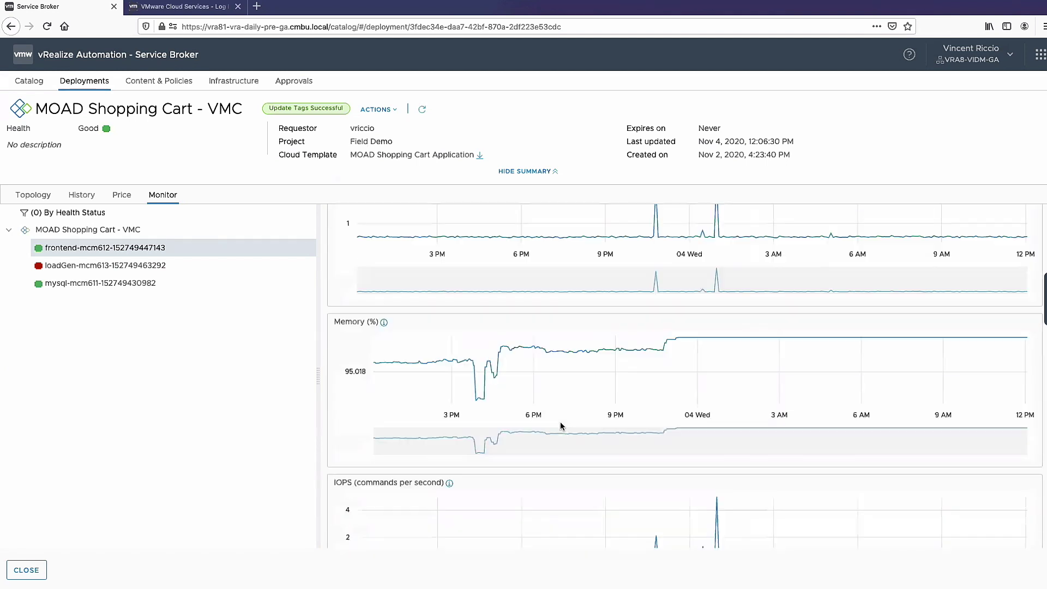
{"action": "scroll", "coordinate": [561, 426], "scroll_direction": "down", "scroll_amount": 2}
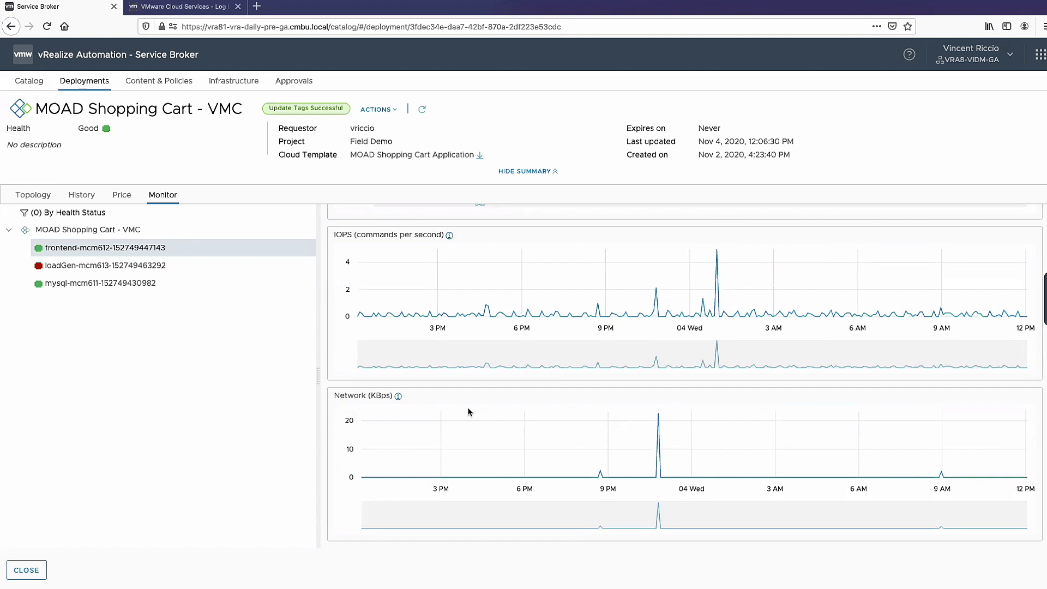
{"action": "scroll", "coordinate": [468, 411], "scroll_direction": "up", "scroll_amount": 8}
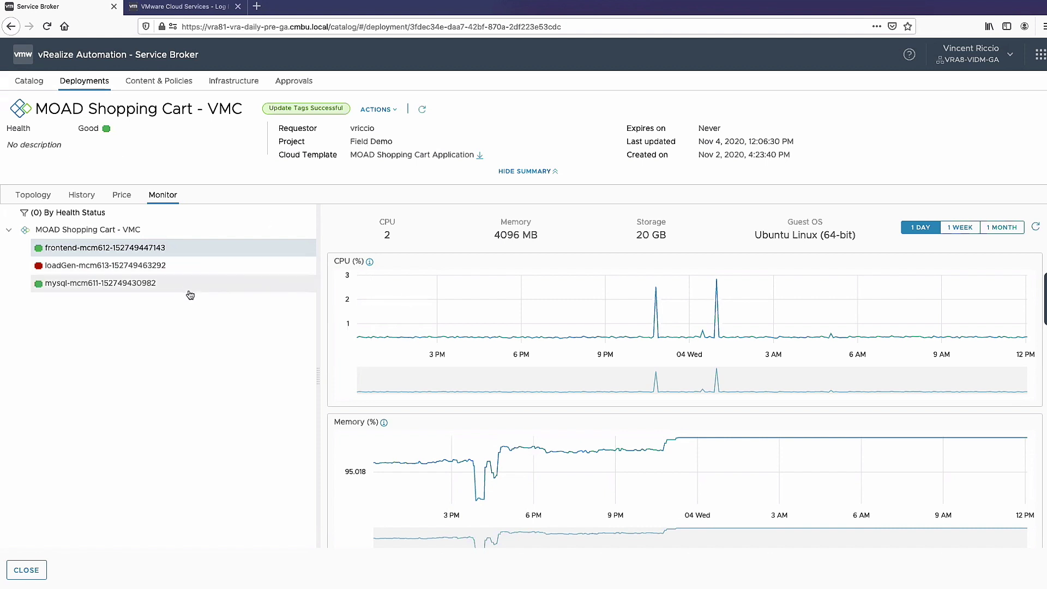
- Copy the frontend machine's address 10.72.82.167 from the topology details and load it in the VMware Cloud Services browser tab
{"action": "left_click", "coordinate": [46, 198]}
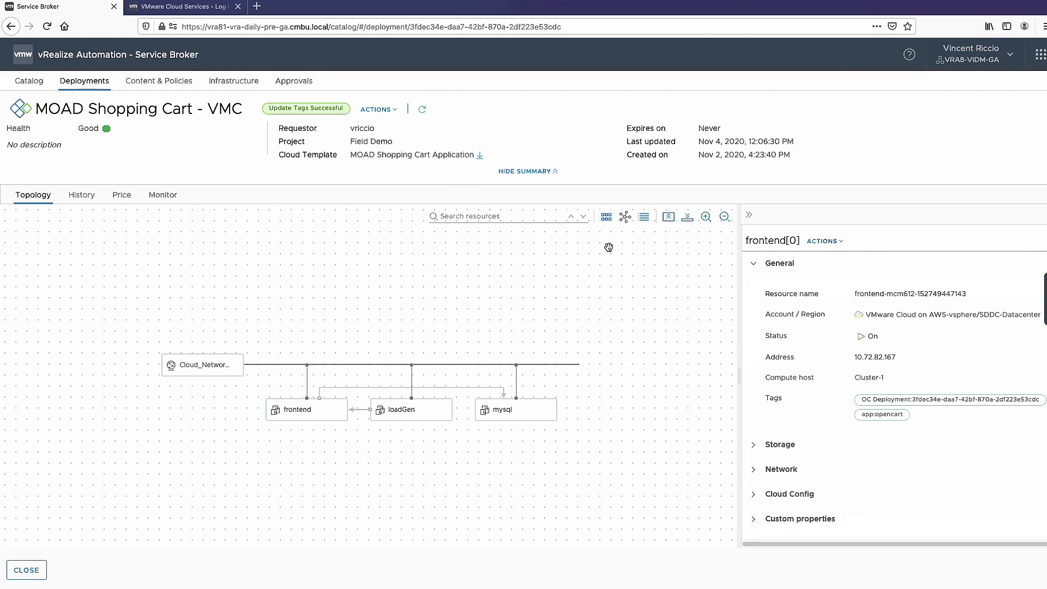
{"action": "triple_click", "coordinate": [883, 356]}
{"action": "right_click", "coordinate": [884, 356]}
{"action": "left_click", "coordinate": [900, 358]}
{"action": "left_click", "coordinate": [183, 7]}
{"action": "left_click", "coordinate": [213, 26]}
{"action": "right_click", "coordinate": [213, 26]}
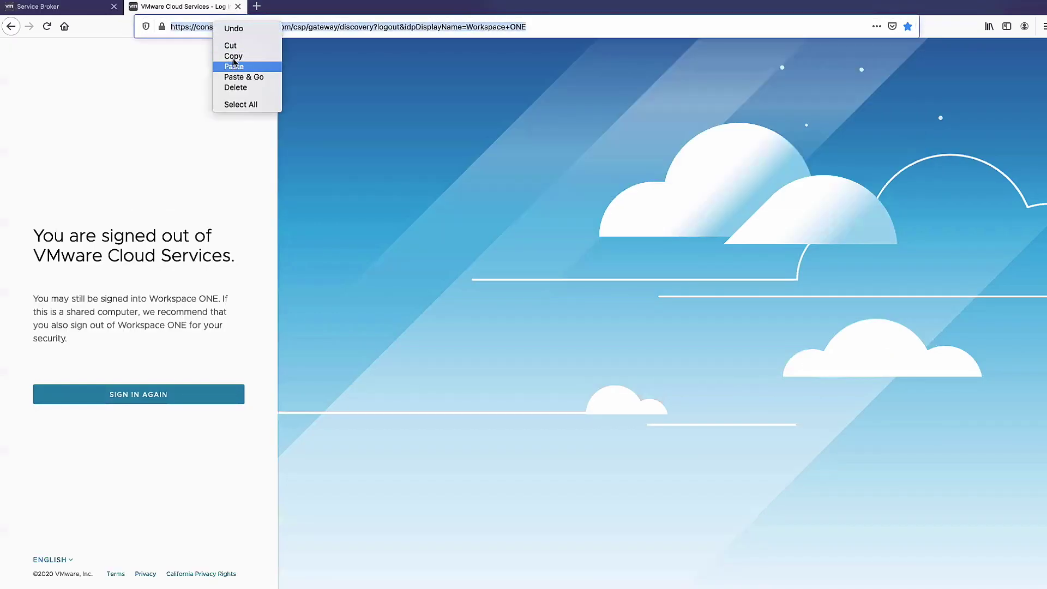
{"action": "left_click", "coordinate": [238, 76]}
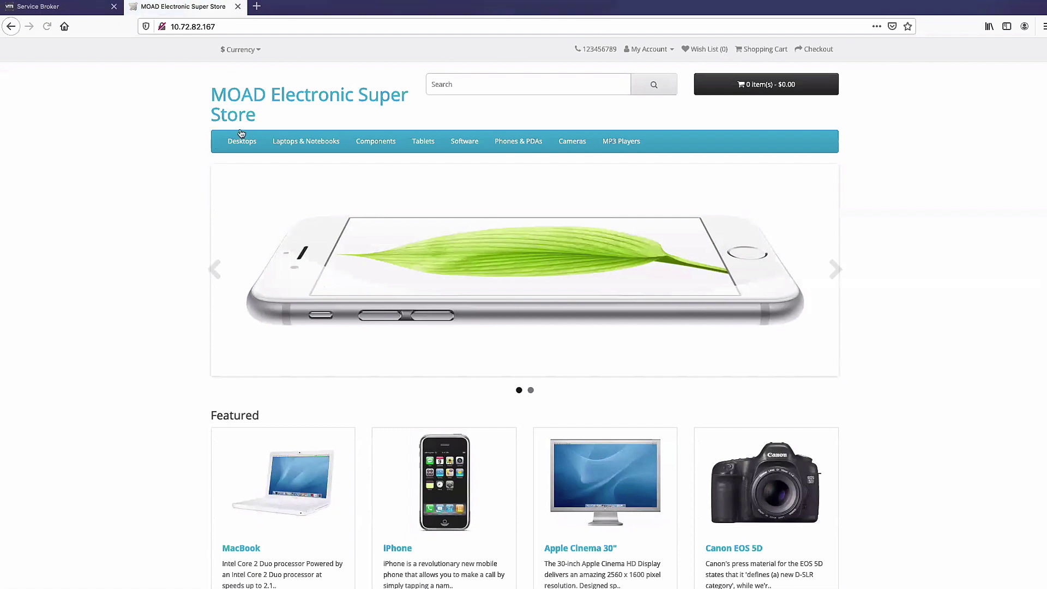
- Switch back to Service Broker and look over the frontend machine's available actions once more
{"action": "left_click", "coordinate": [76, 10]}
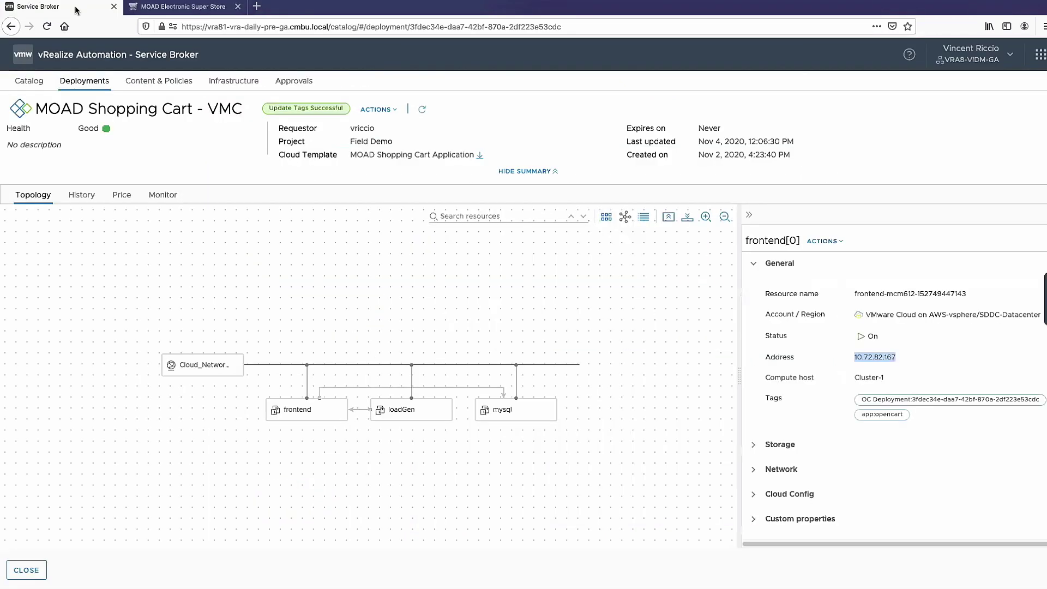
{"action": "left_click", "coordinate": [823, 241]}
{"action": "left_click", "coordinate": [533, 256]}
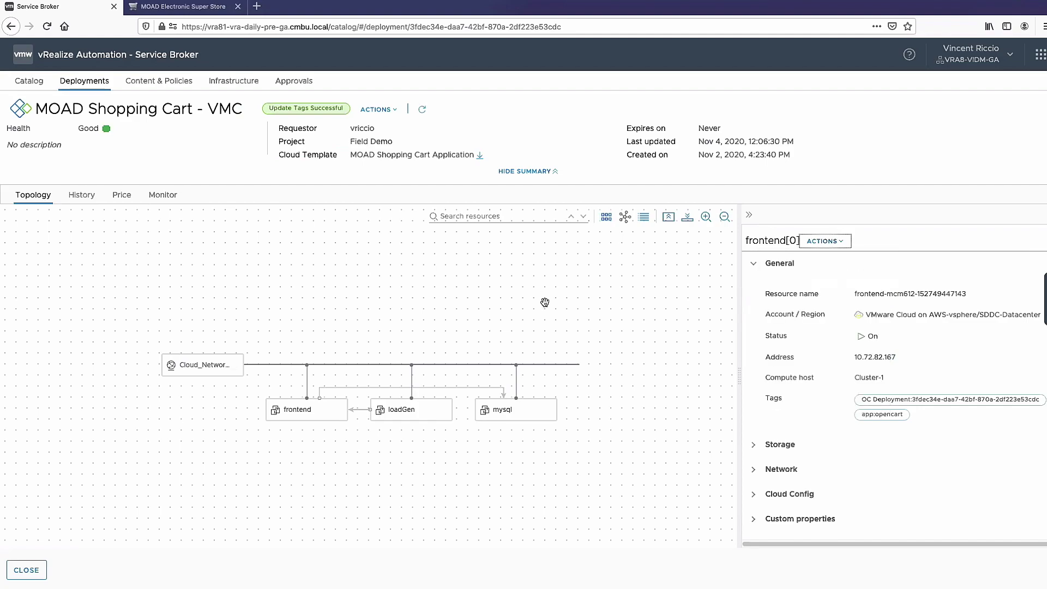